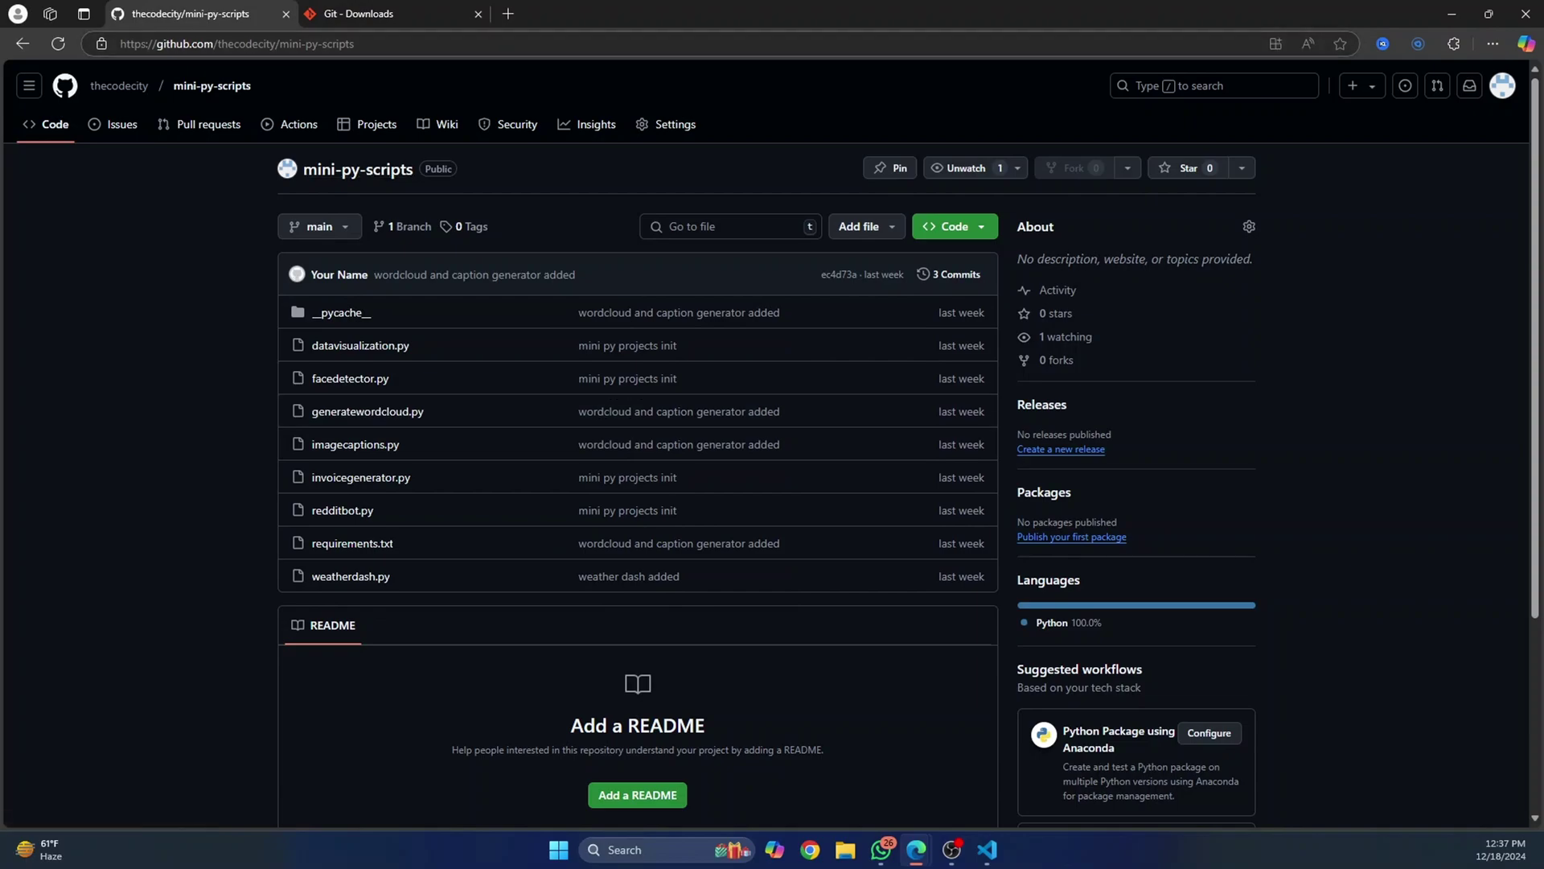
Copy the mini-py-scripts HTTPS clone URL from GitHub's clone options and dismiss the menu
{"action": "left_click", "coordinate": [953, 226]}
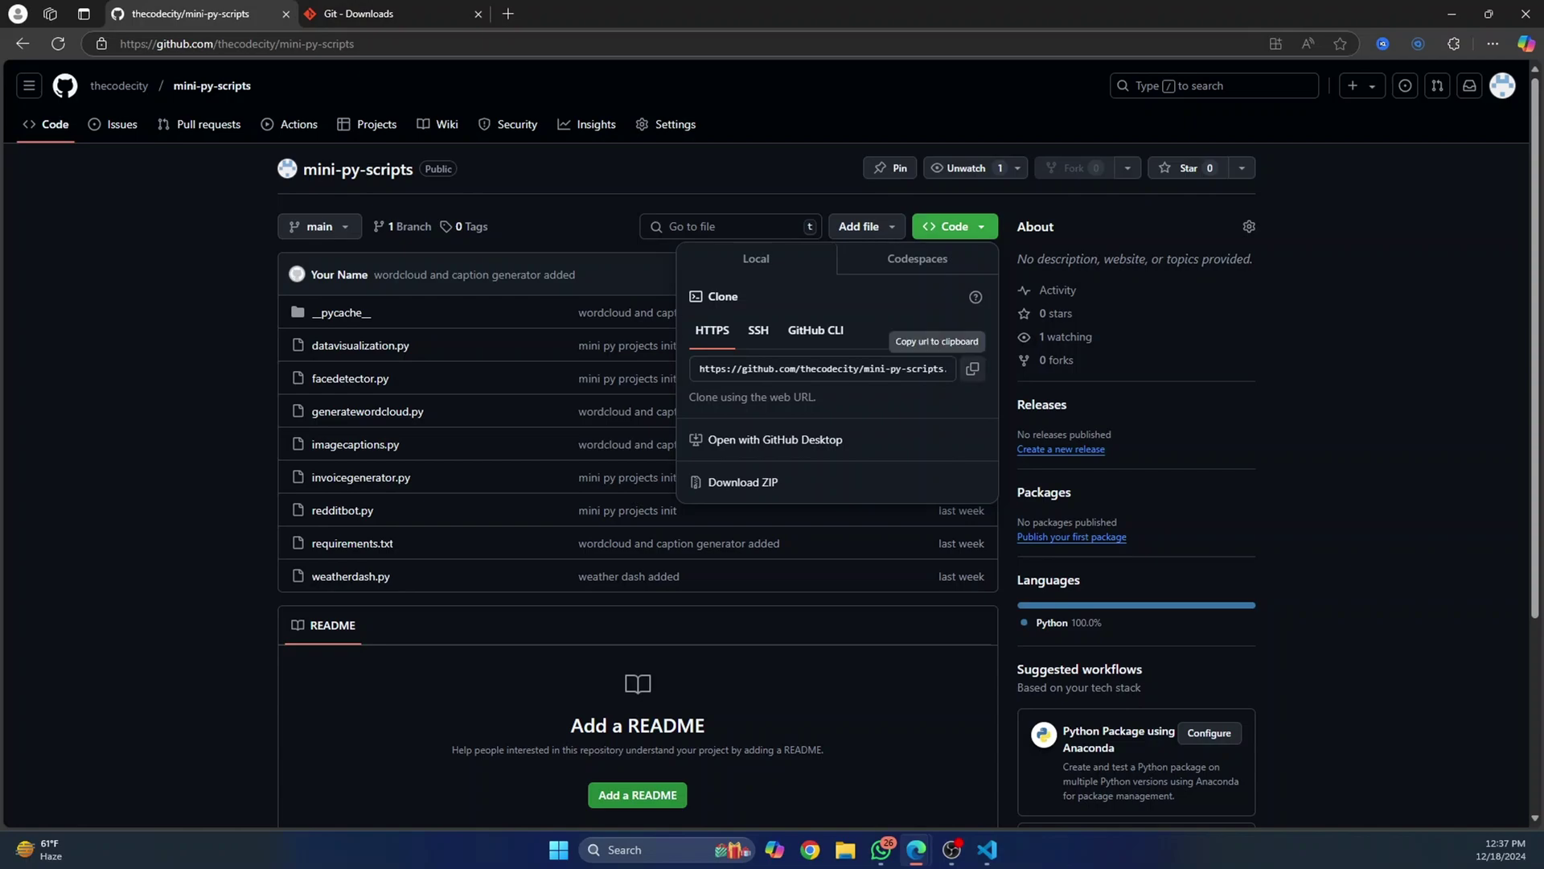
{"action": "left_click", "coordinate": [972, 367]}
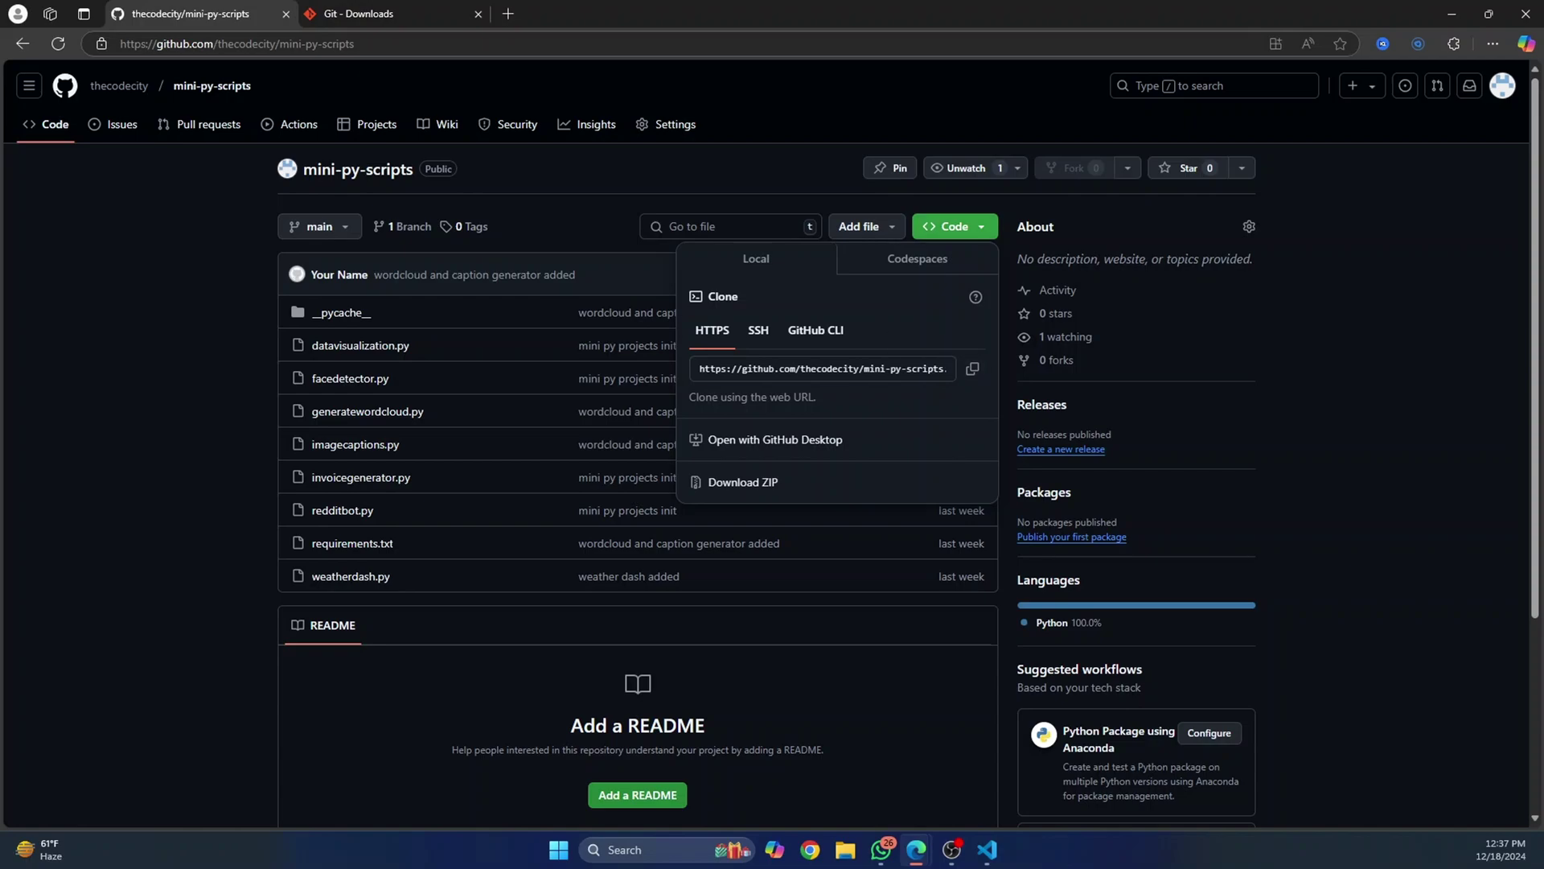
{"action": "left_click", "coordinate": [973, 369]}
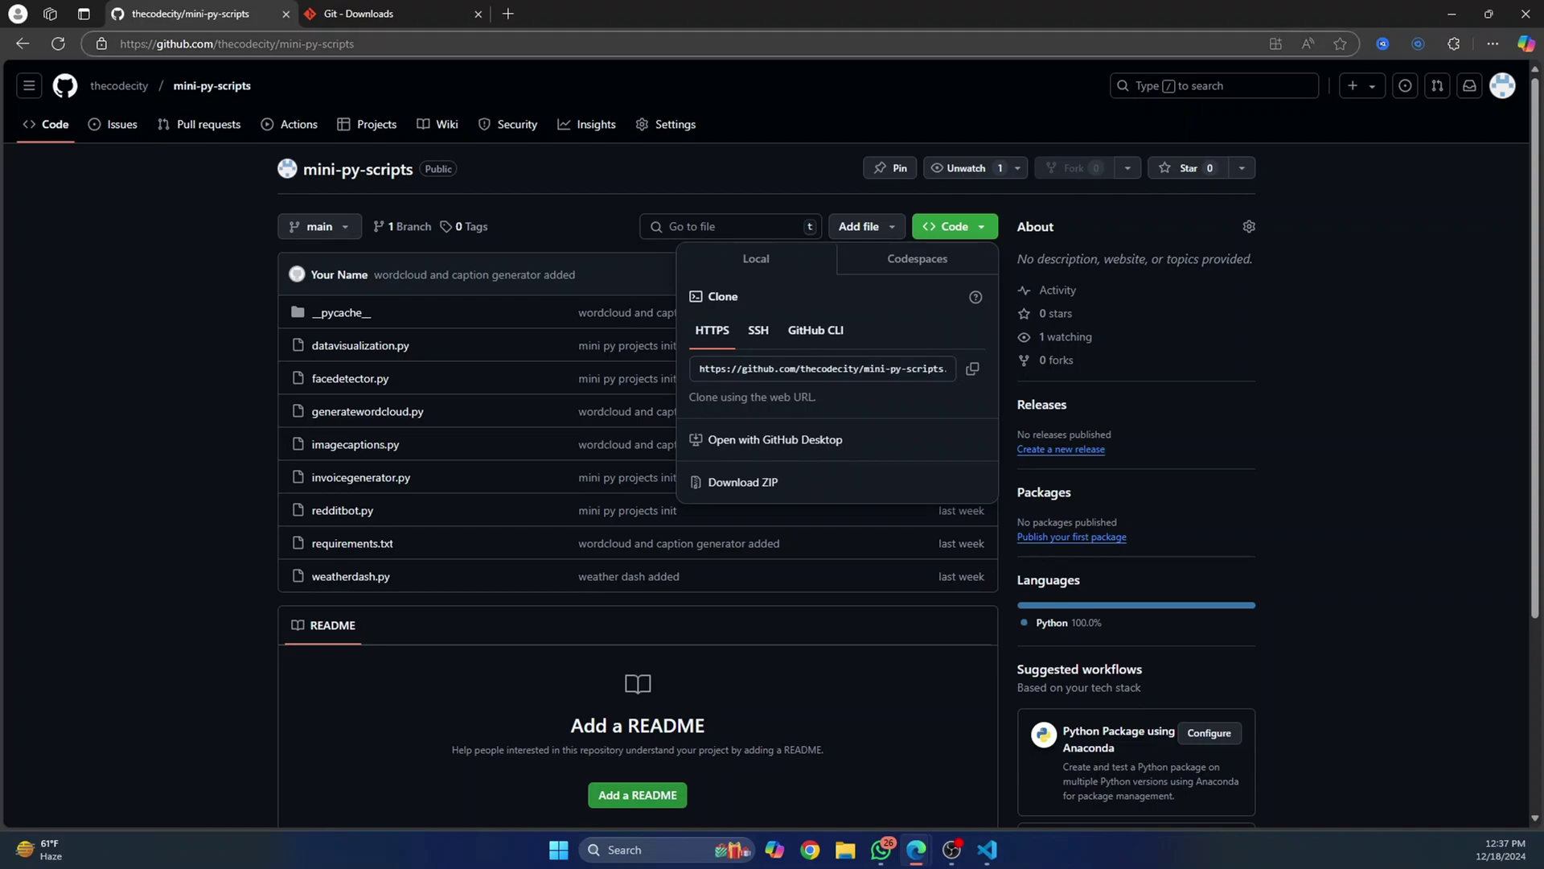
{"action": "key", "text": "ctrl+l"}
{"action": "key", "text": "Escape"}
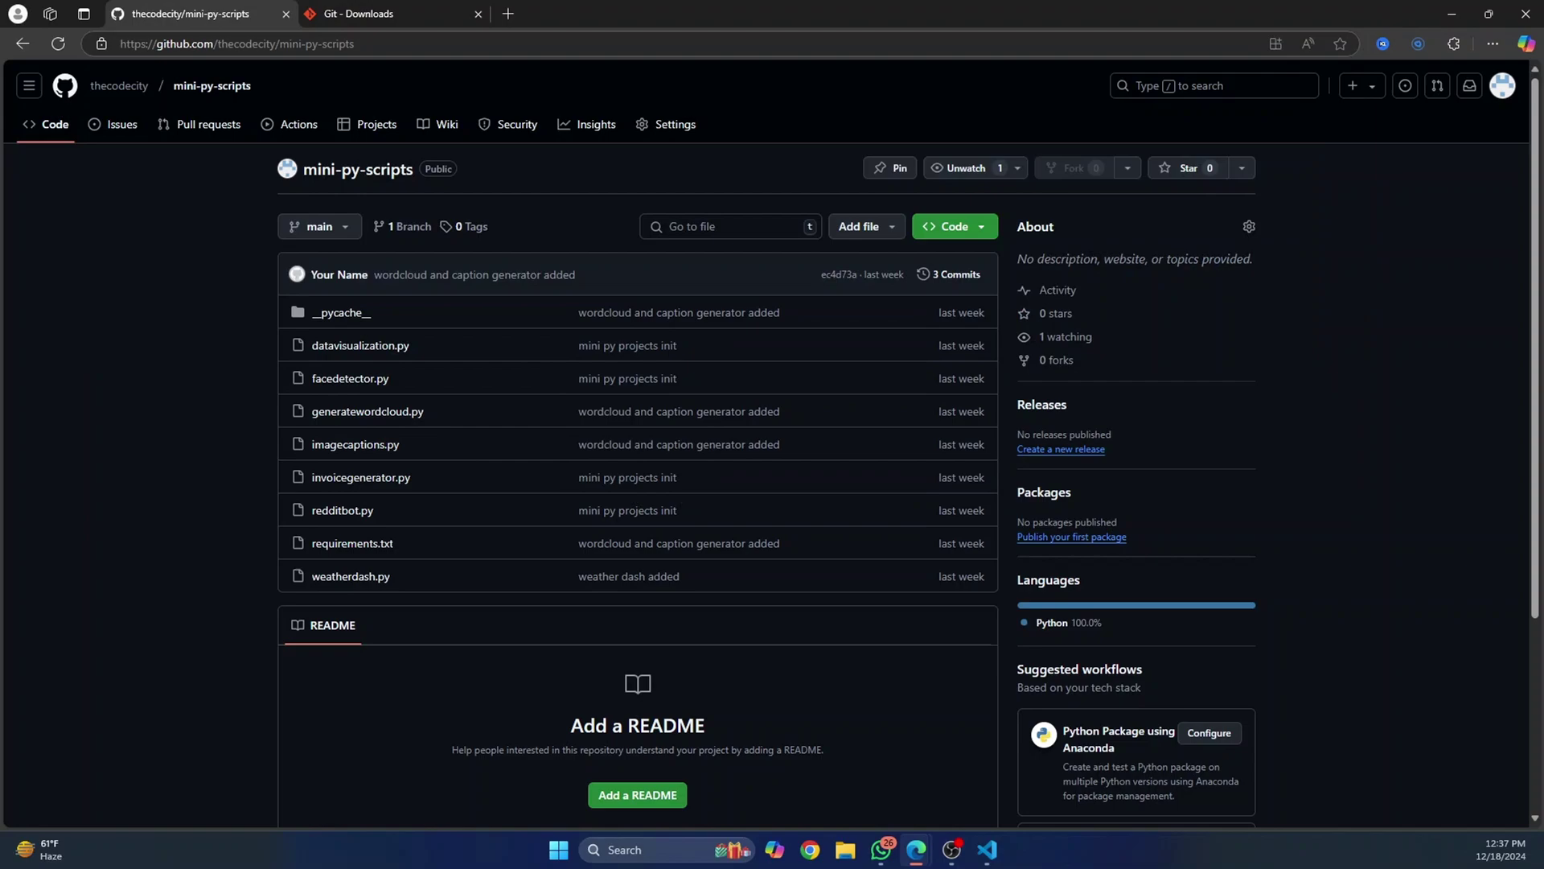
{"action": "key", "text": "ctrl+l"}
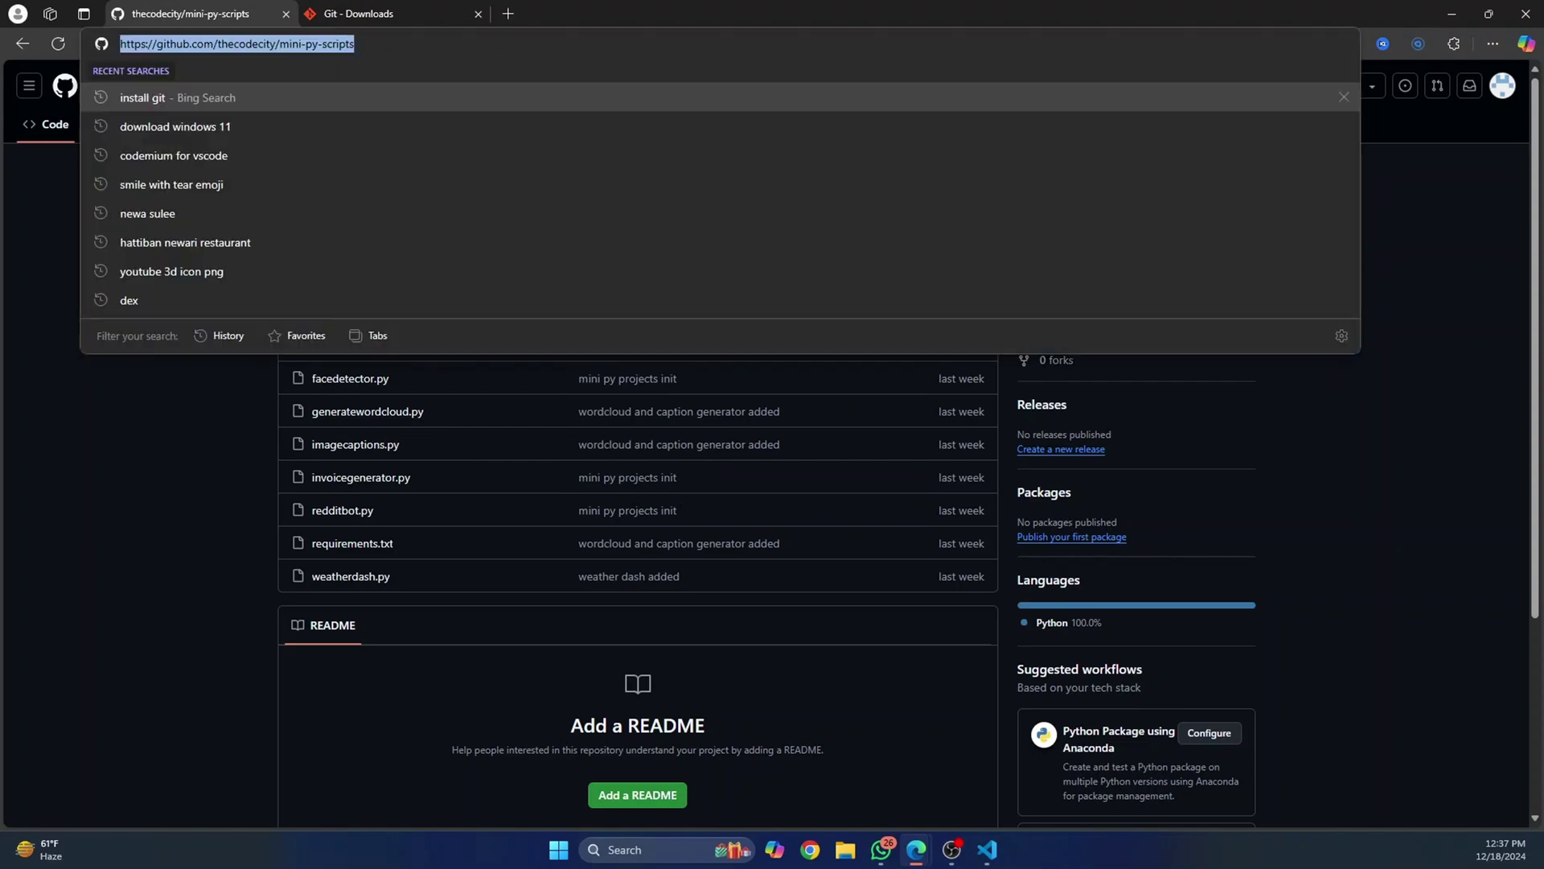
{"action": "key", "text": "Escape"}
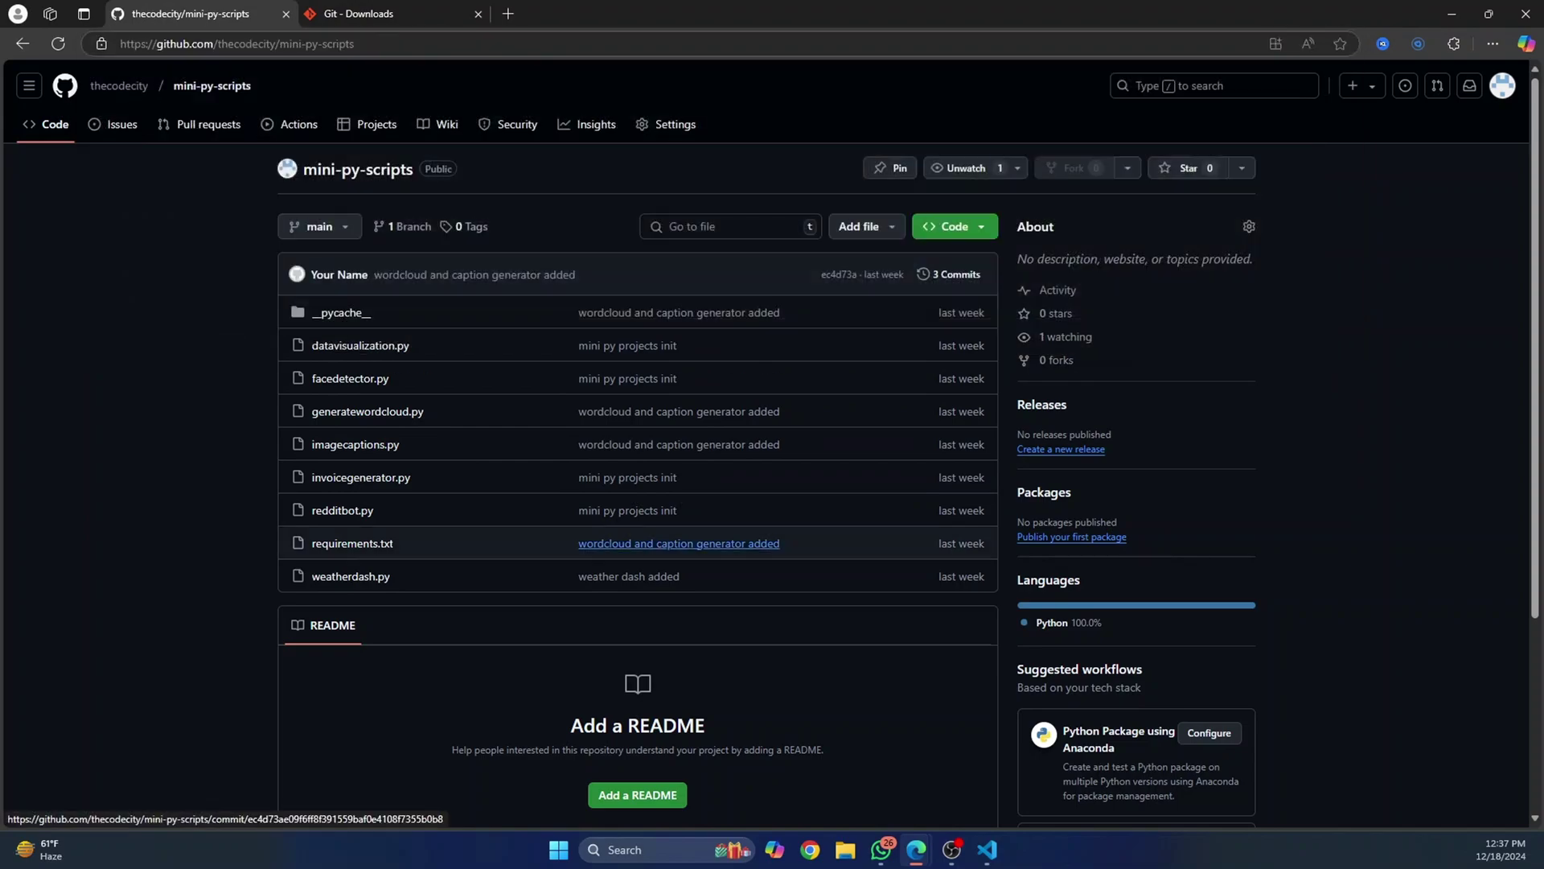
Compare the GitHub Repositories and GitHub Pull Requests extension details, ending on GitHub Repositories
{"action": "left_click", "coordinate": [987, 850]}
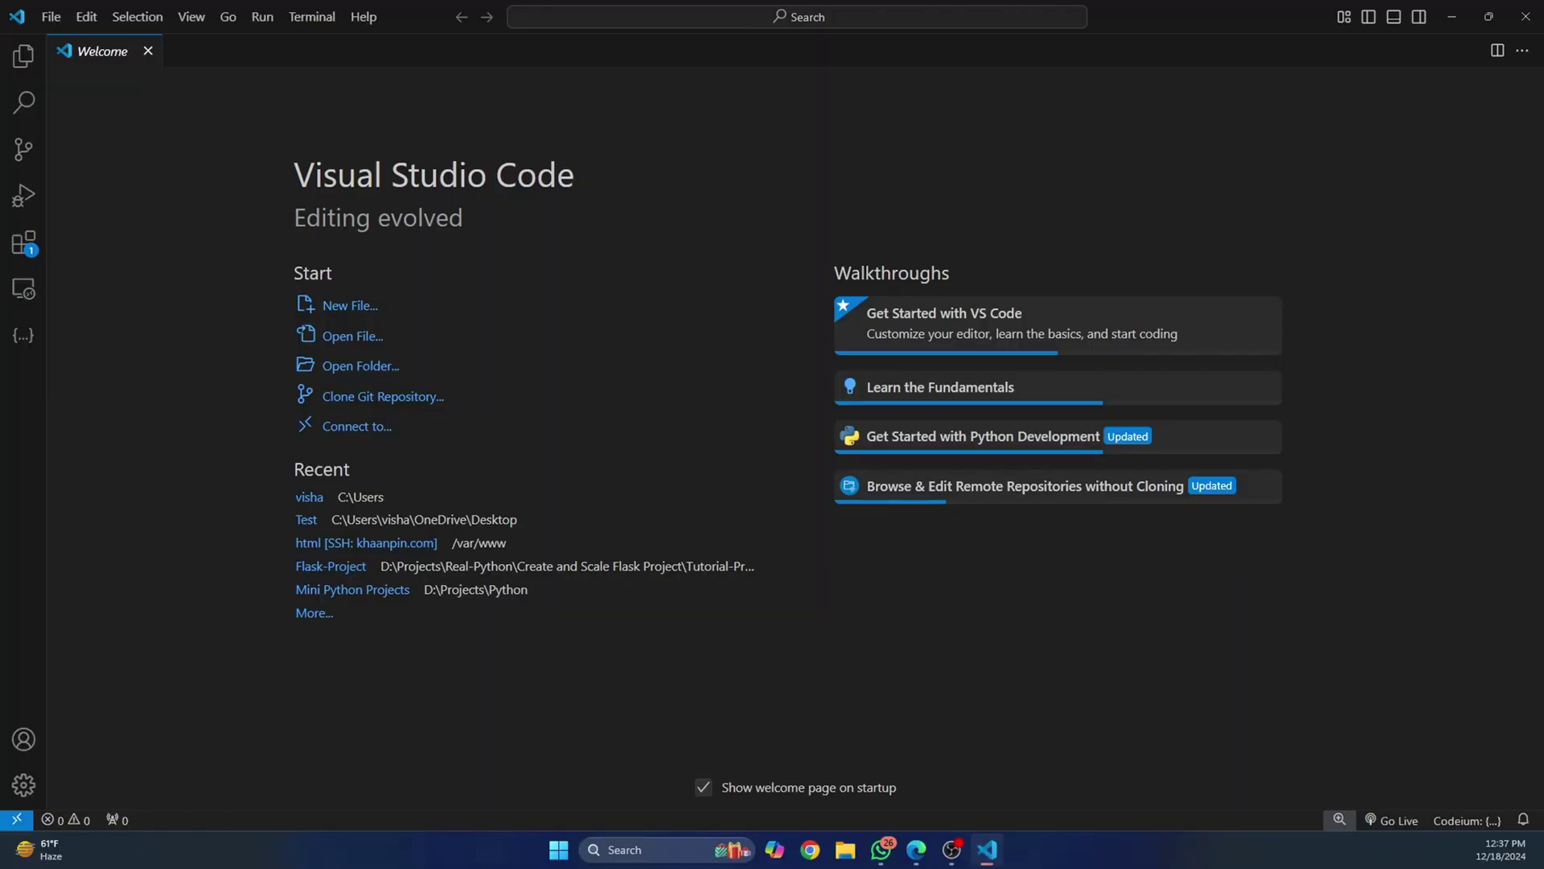
{"action": "left_click", "coordinate": [23, 243]}
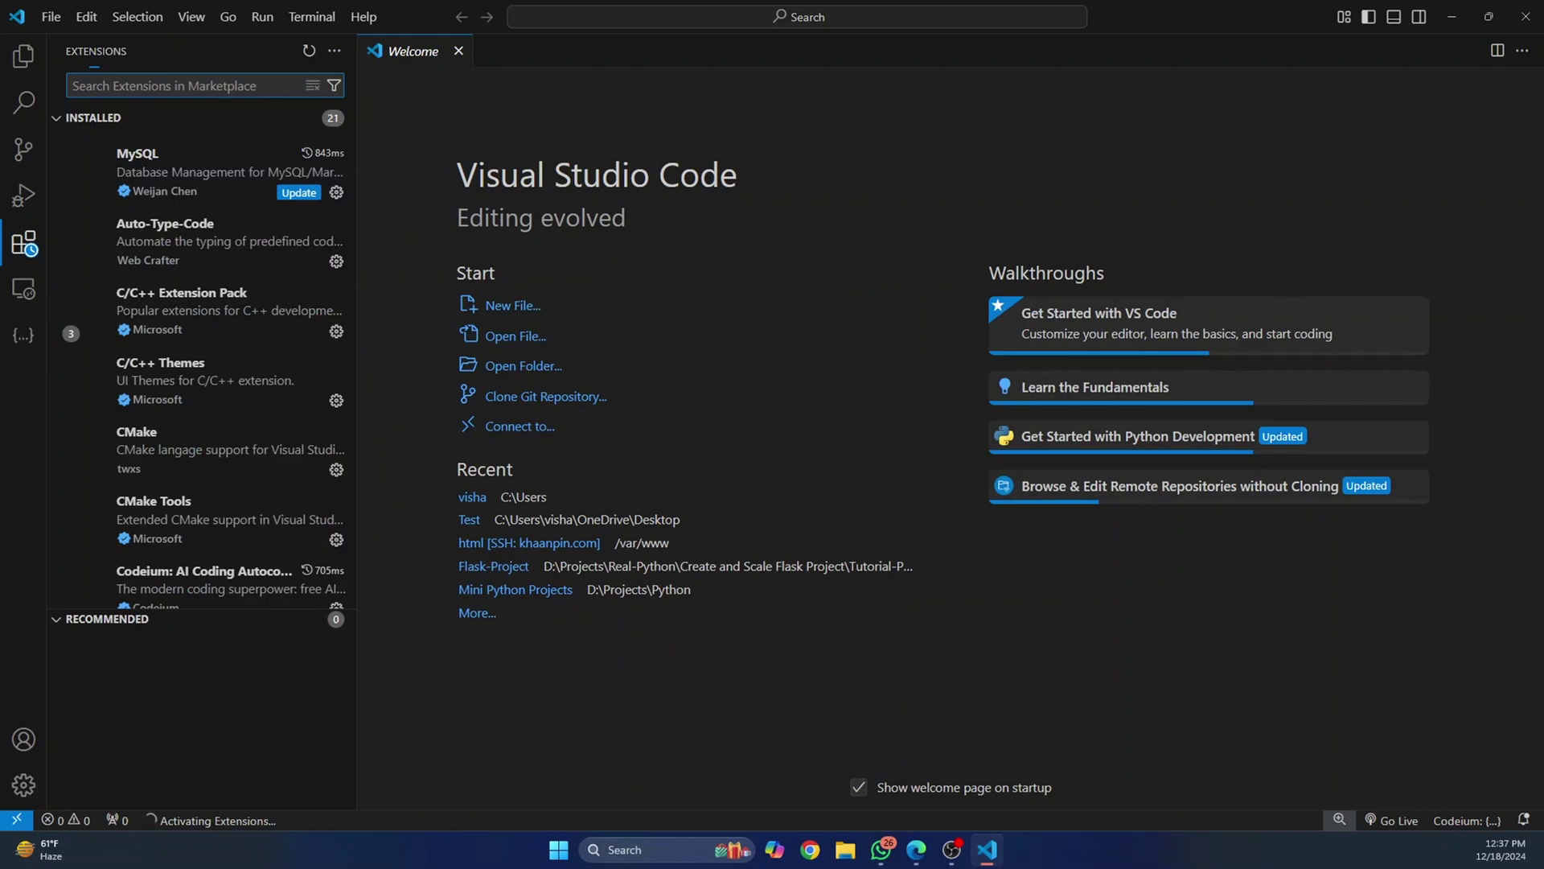
{"action": "type", "text": "github"}
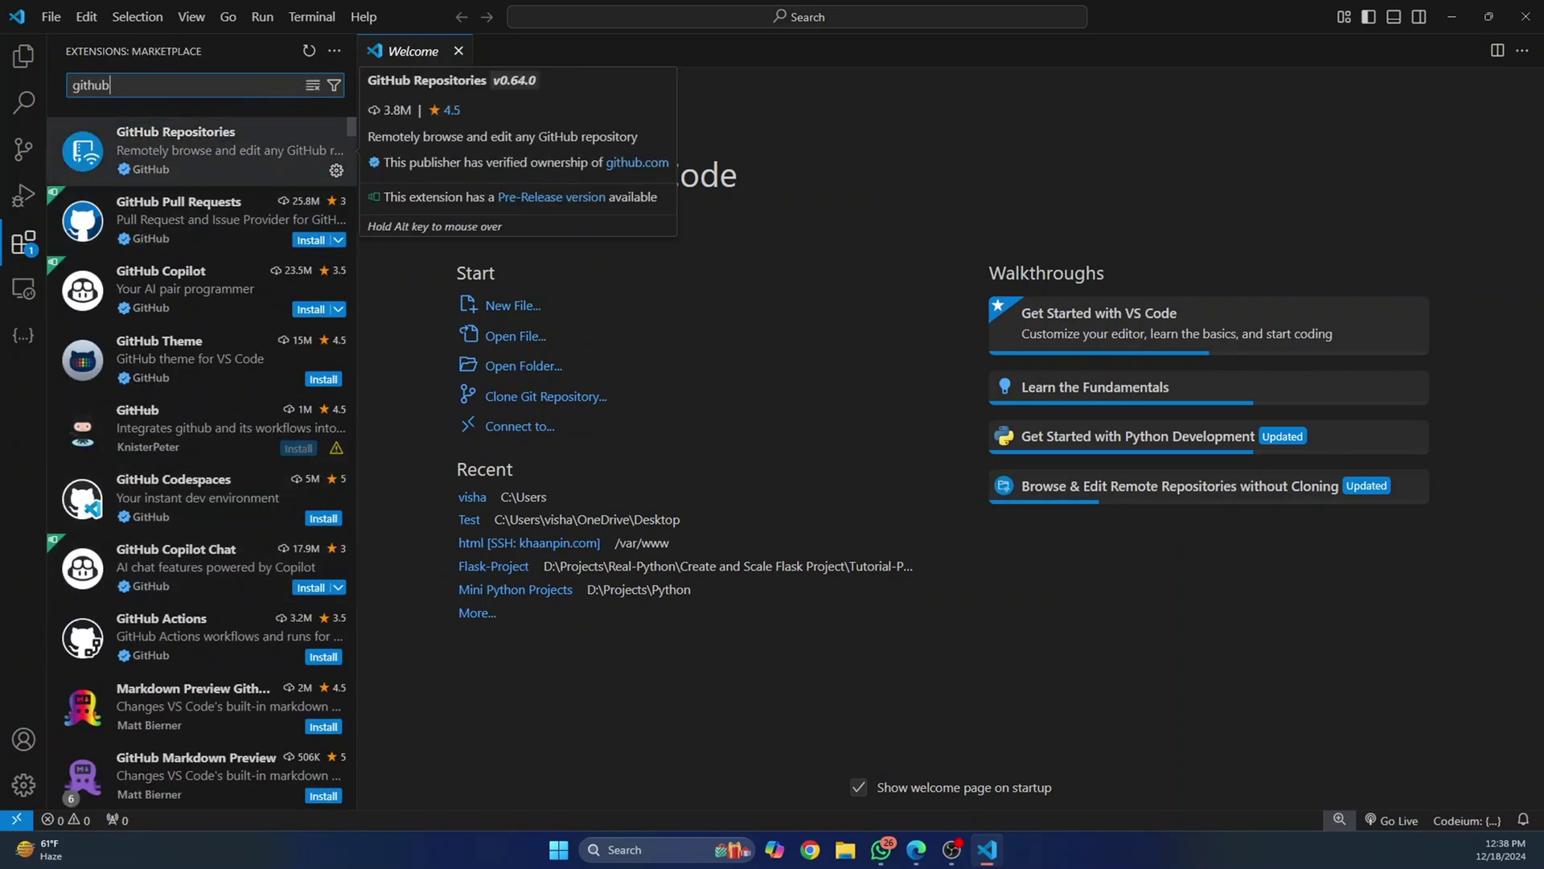
{"action": "left_click", "coordinate": [205, 148]}
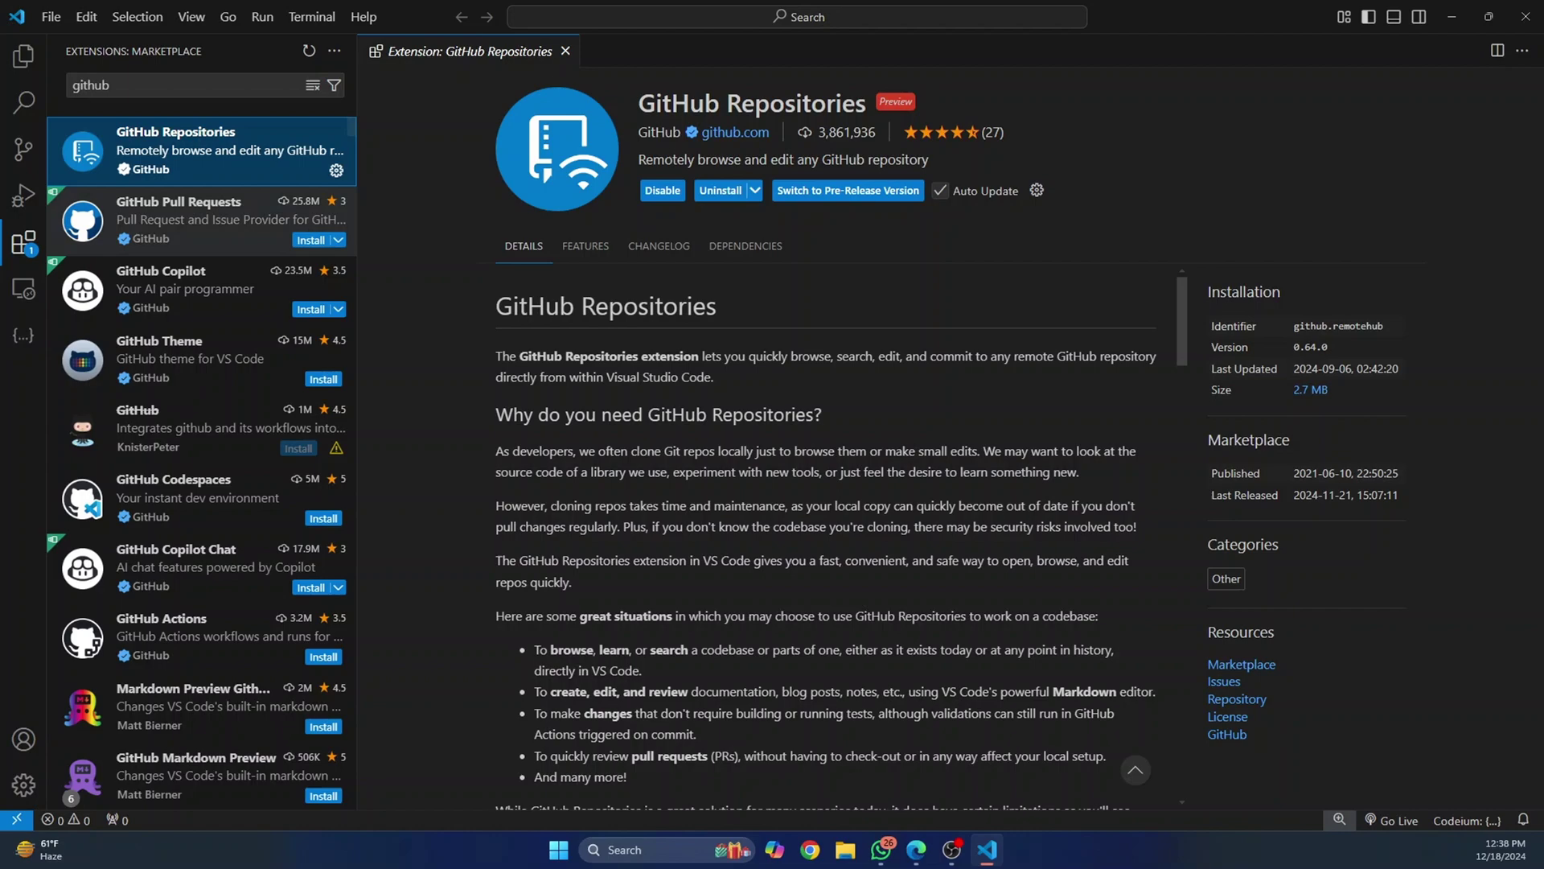
{"action": "left_click", "coordinate": [206, 217]}
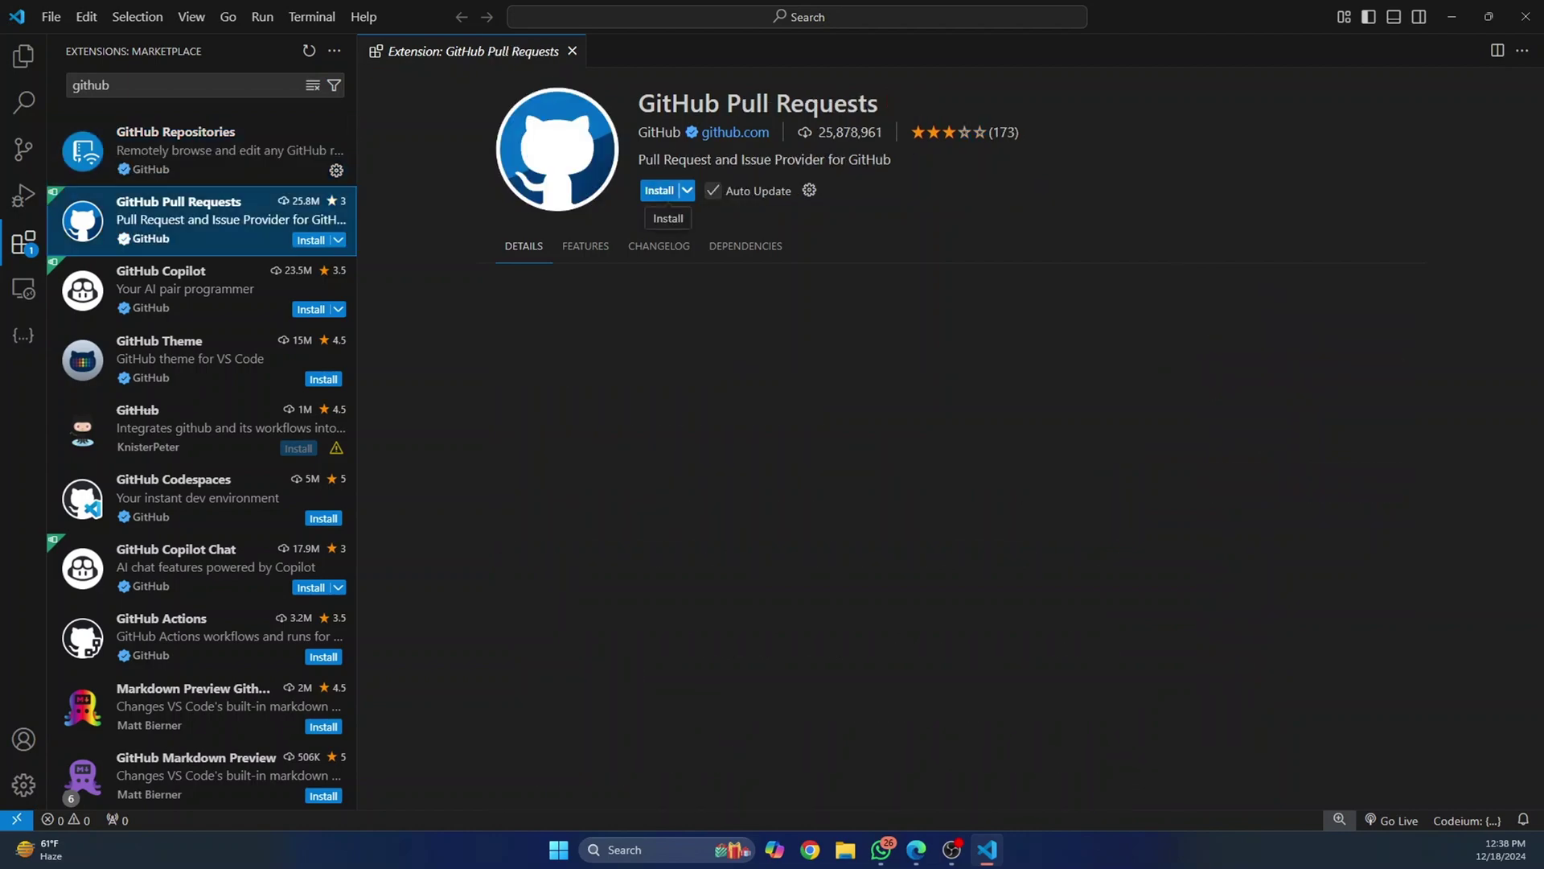
{"action": "left_click", "coordinate": [205, 150]}
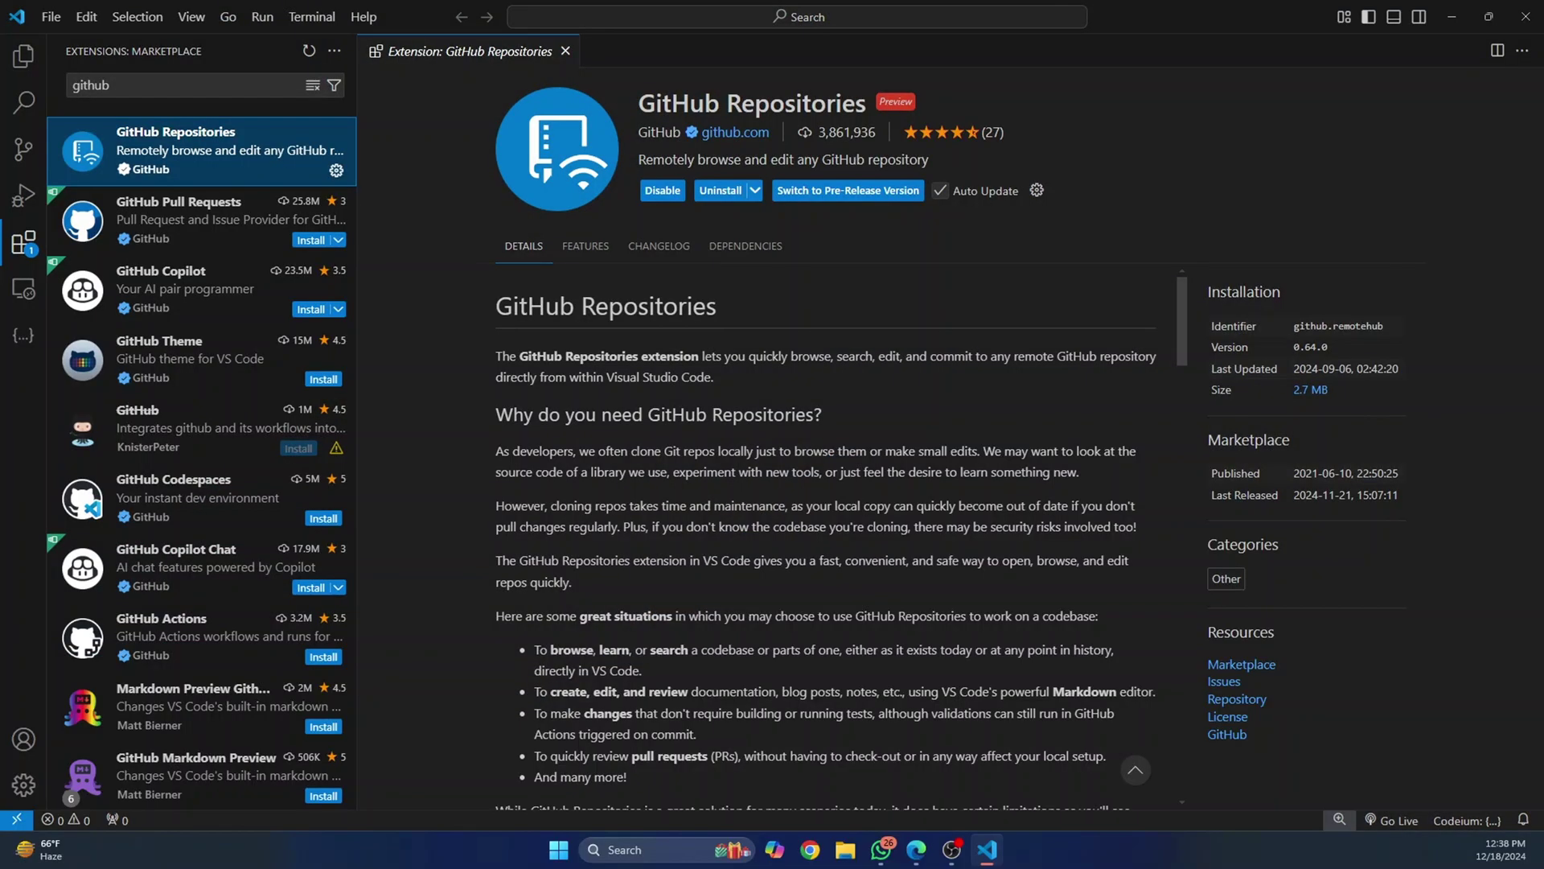
{"action": "left_click", "coordinate": [23, 56]}
{"action": "left_click", "coordinate": [363, 15]}
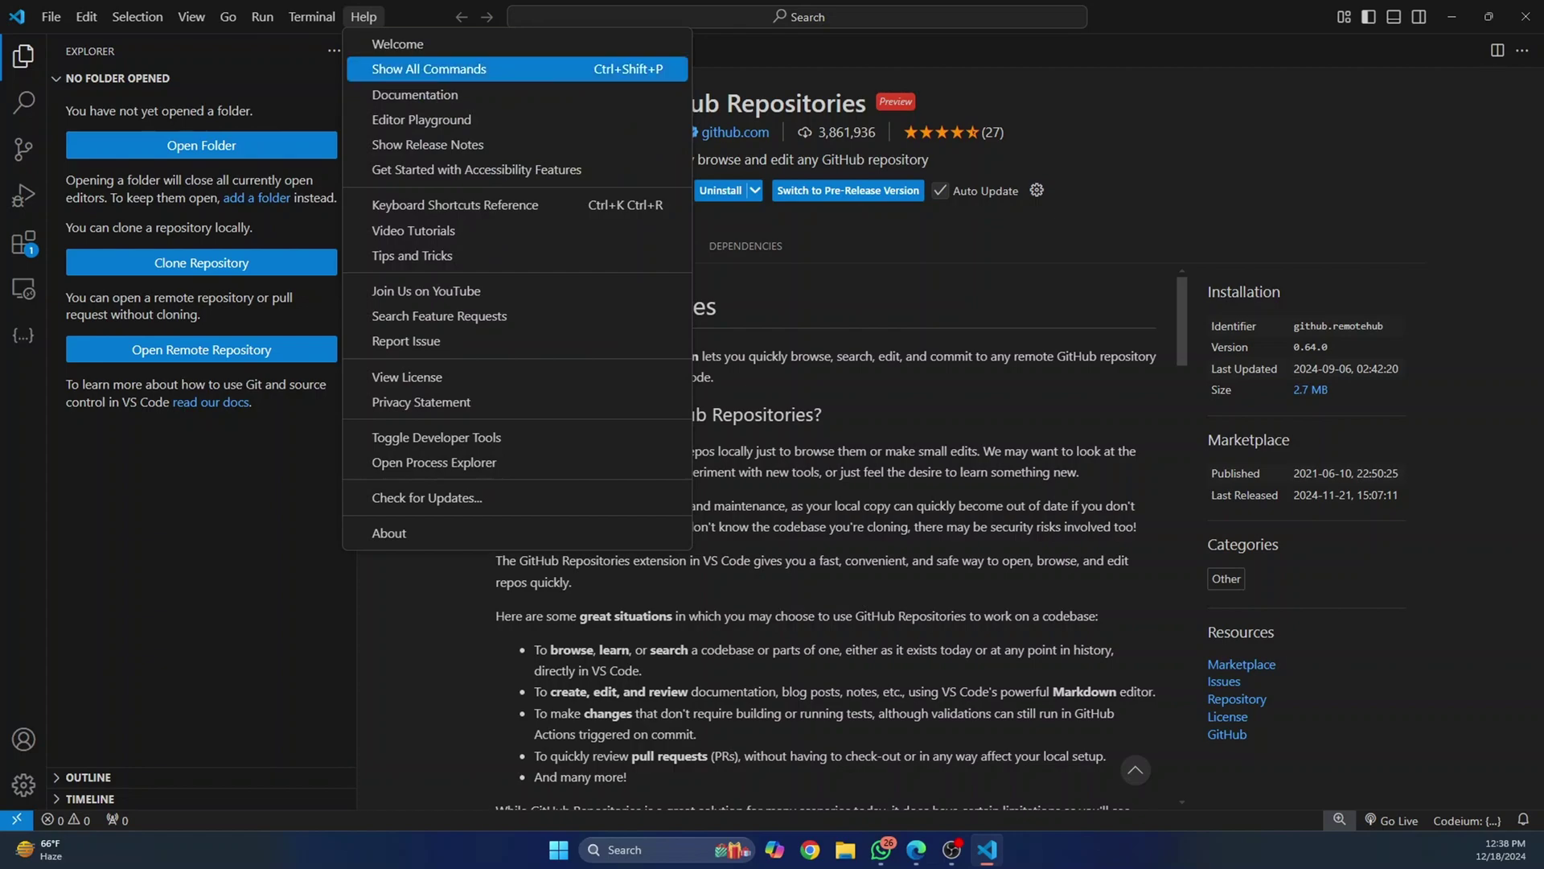
Run Git: Clone from the Show All Commands palette
{"action": "left_click", "coordinate": [428, 69]}
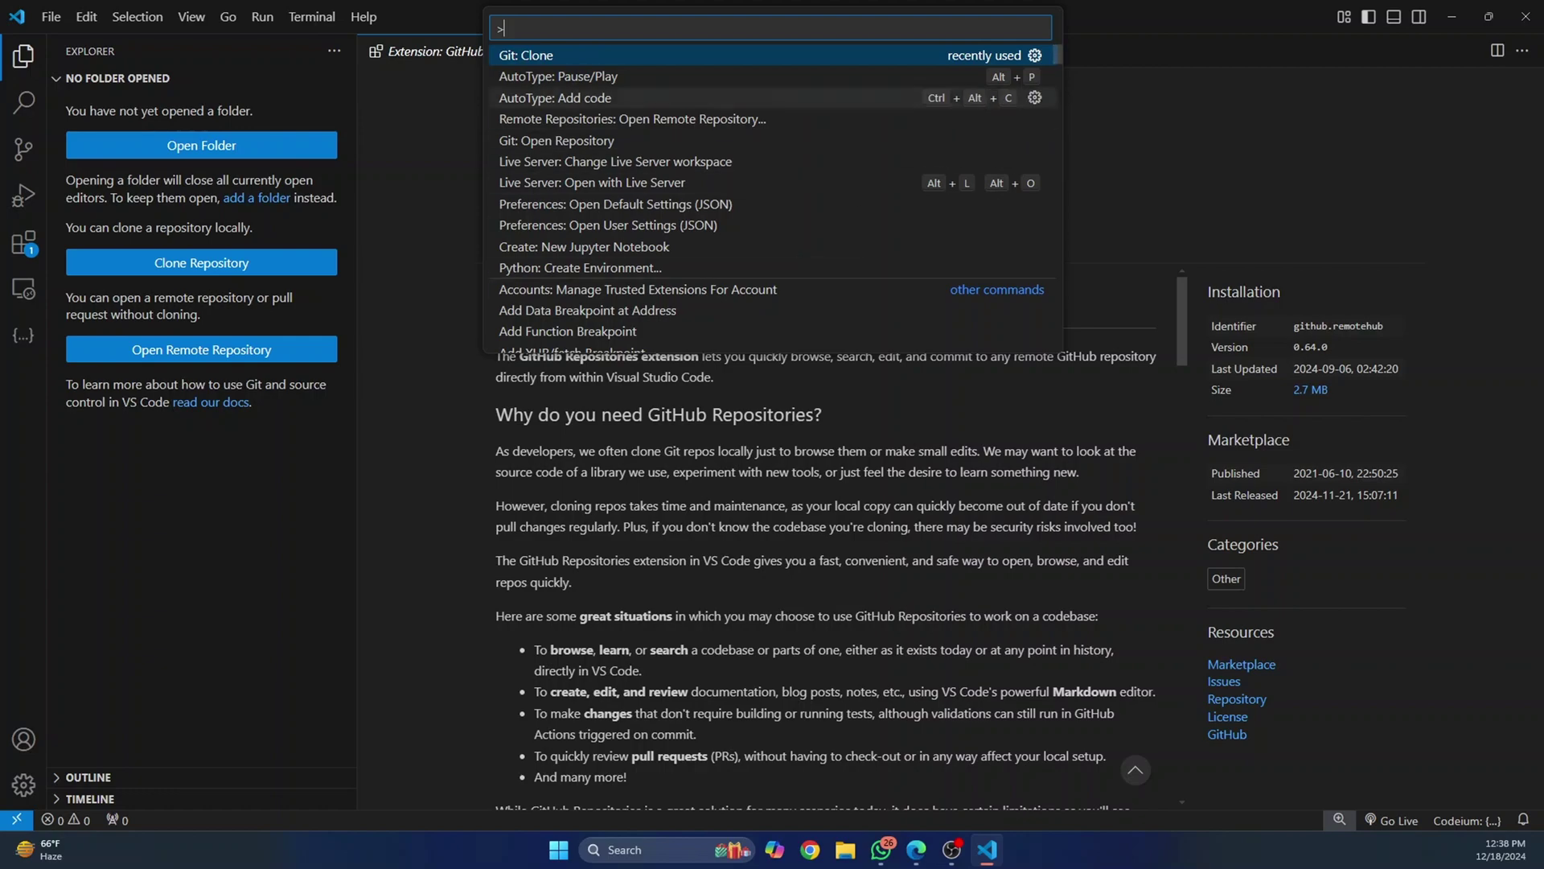
{"action": "type", "text": "git:cl"}
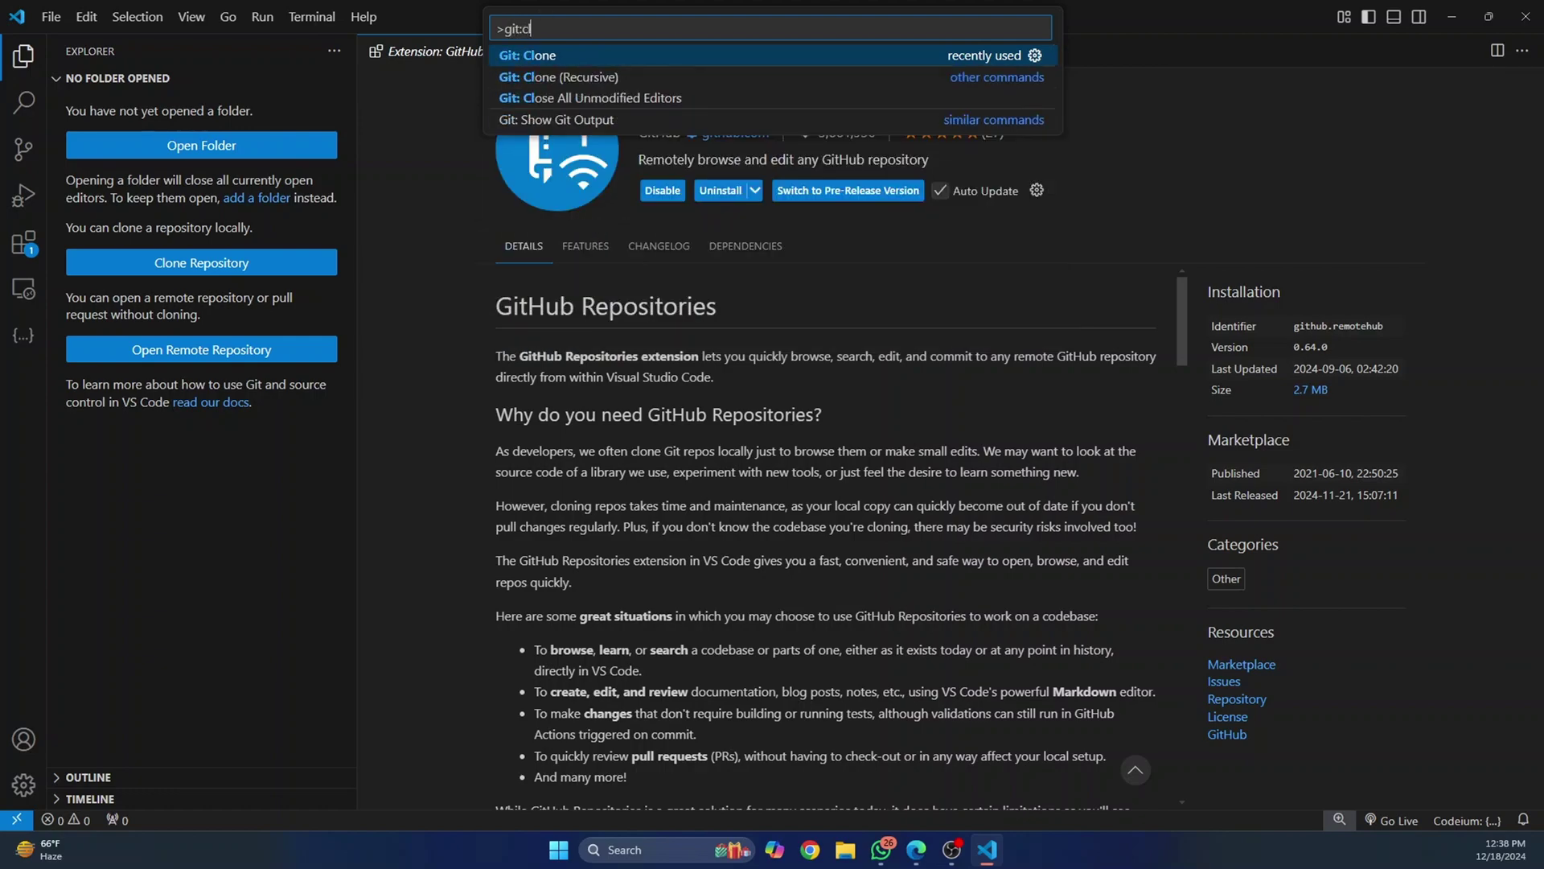
{"action": "type", "text": "one"}
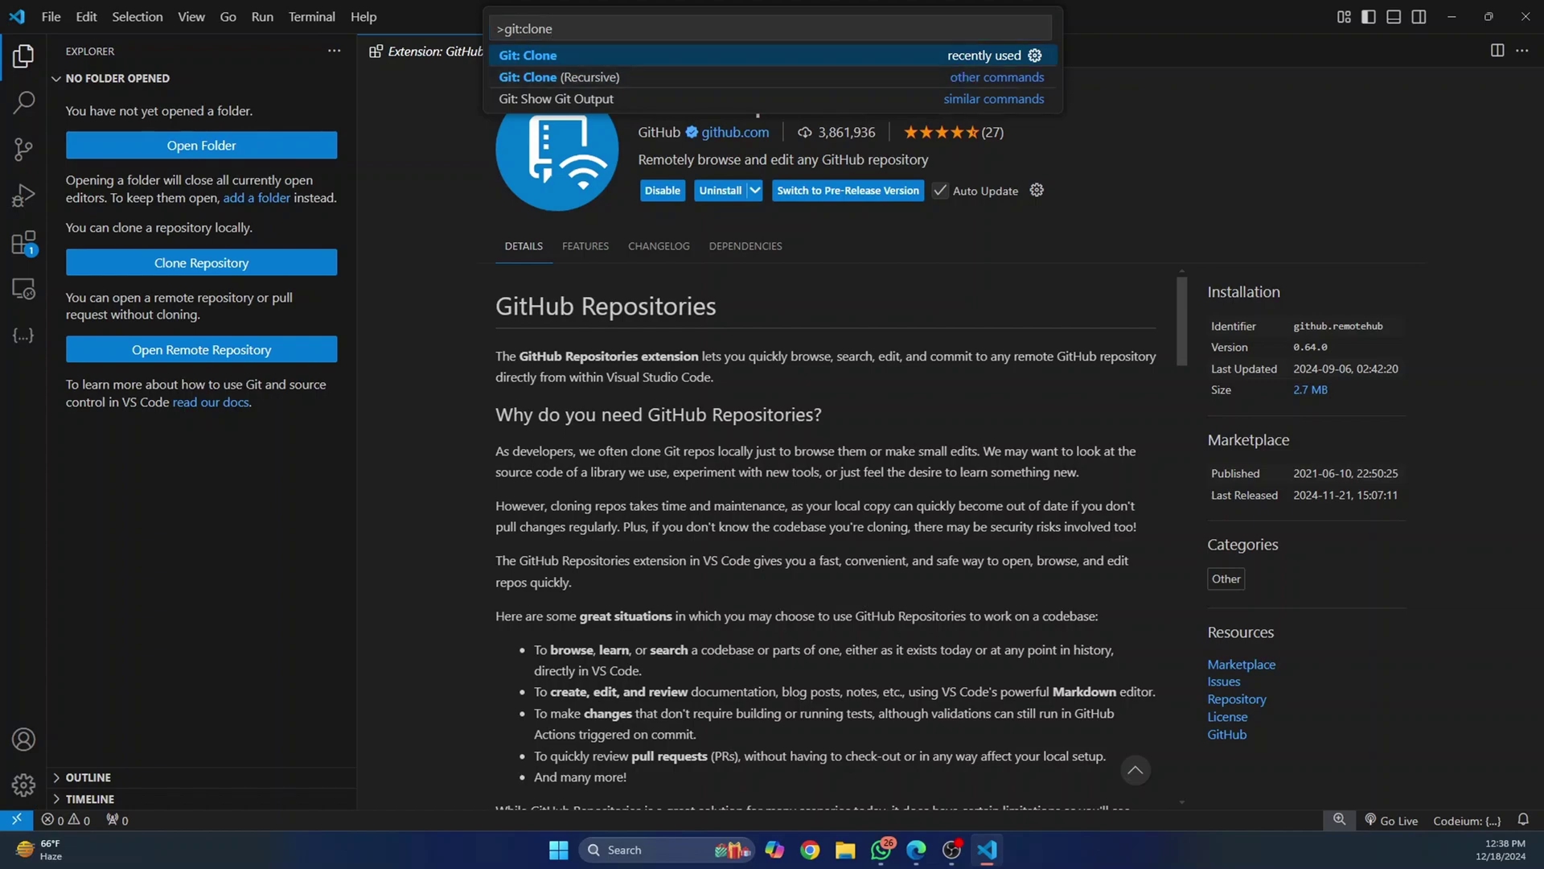
{"action": "key", "text": "Return"}
{"action": "type", "text": "https://github.com/thecodecity/mini-py-scripts.git"}
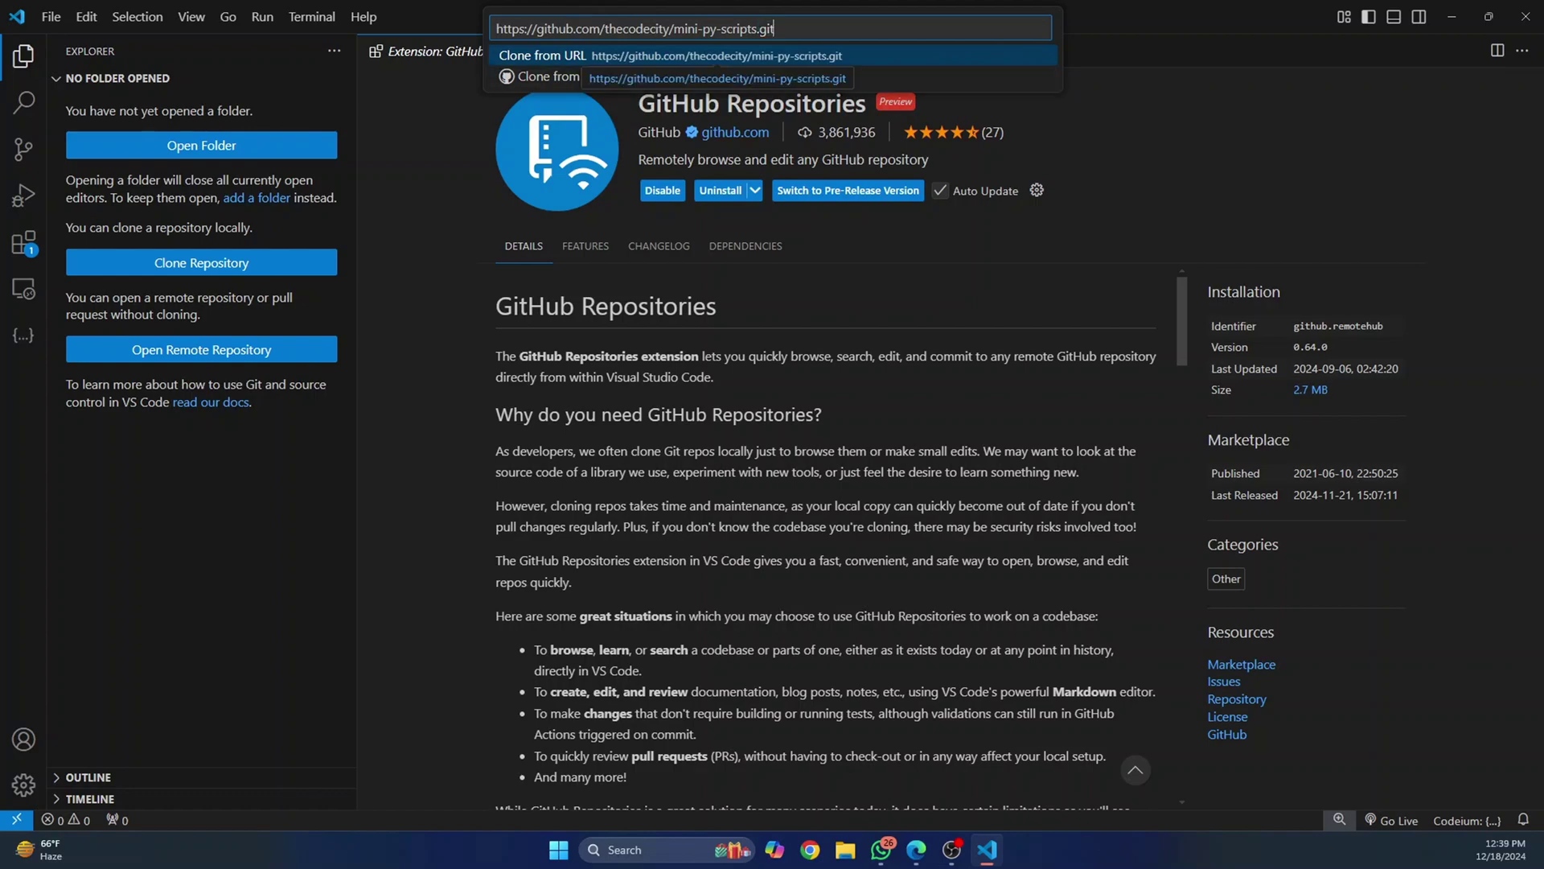
Clone mini-py-scripts from the entered URL, choosing Desktop as the repository destination
{"action": "left_click", "coordinate": [564, 56]}
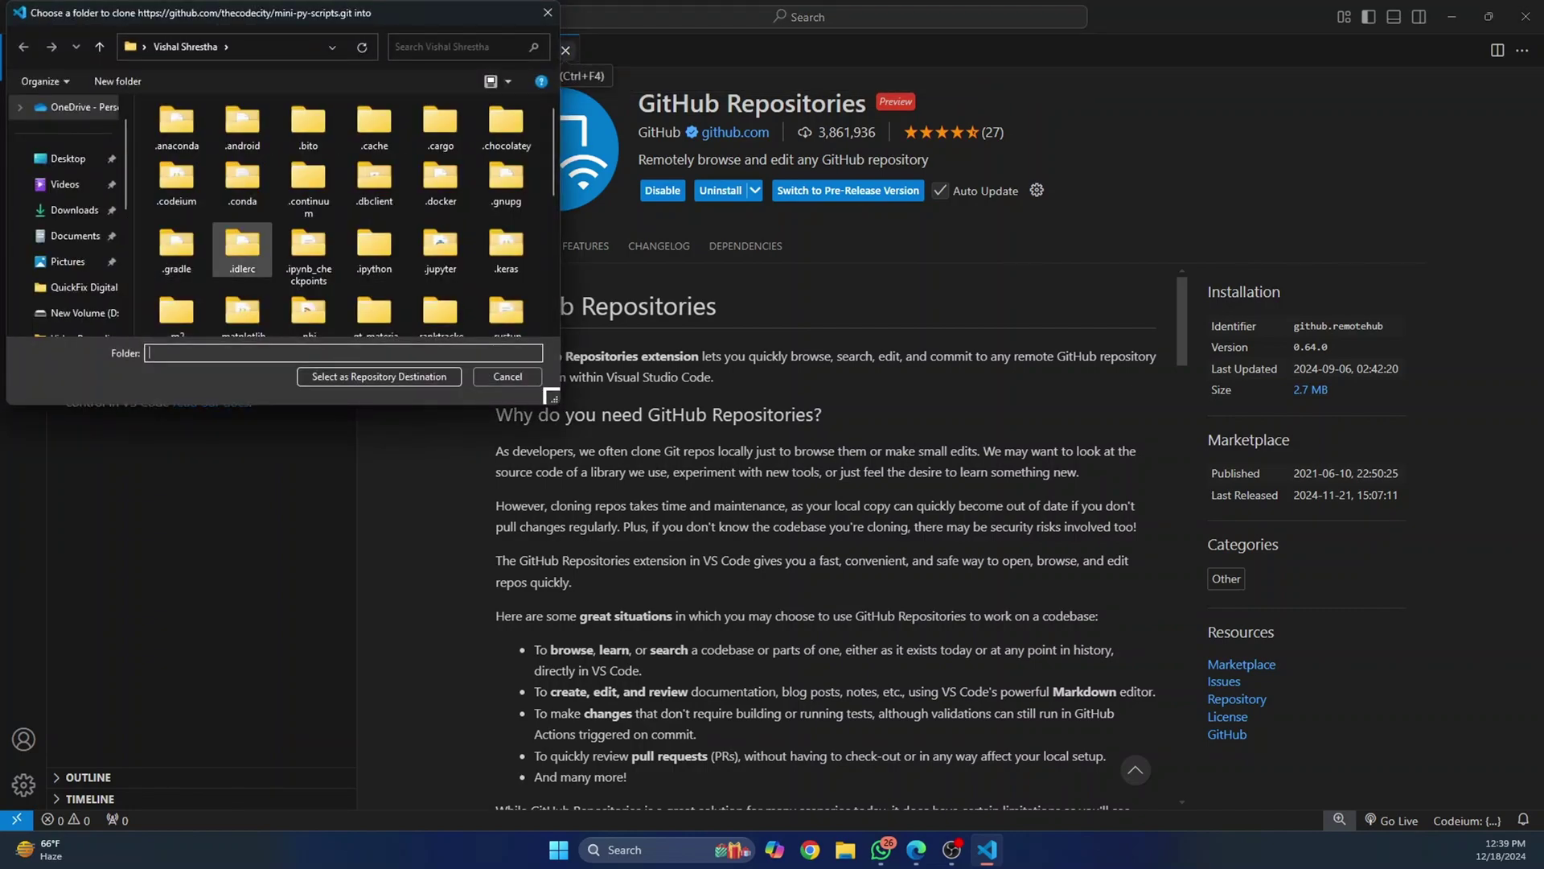
{"action": "scroll", "coordinate": [67, 210], "scroll_direction": "up", "scroll_amount": 1}
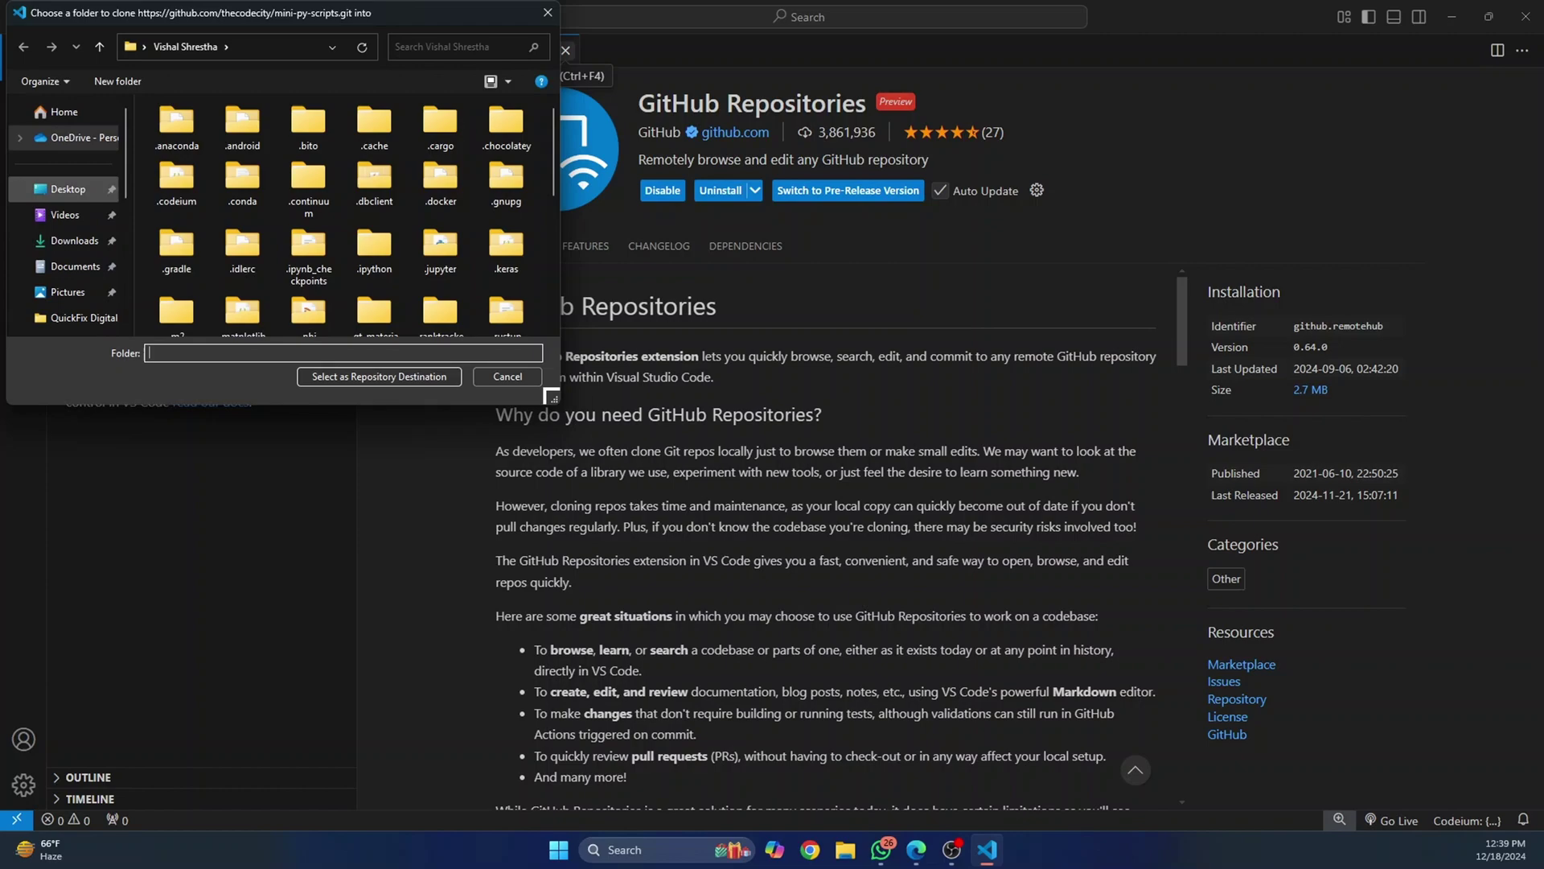
{"action": "left_click", "coordinate": [68, 189]}
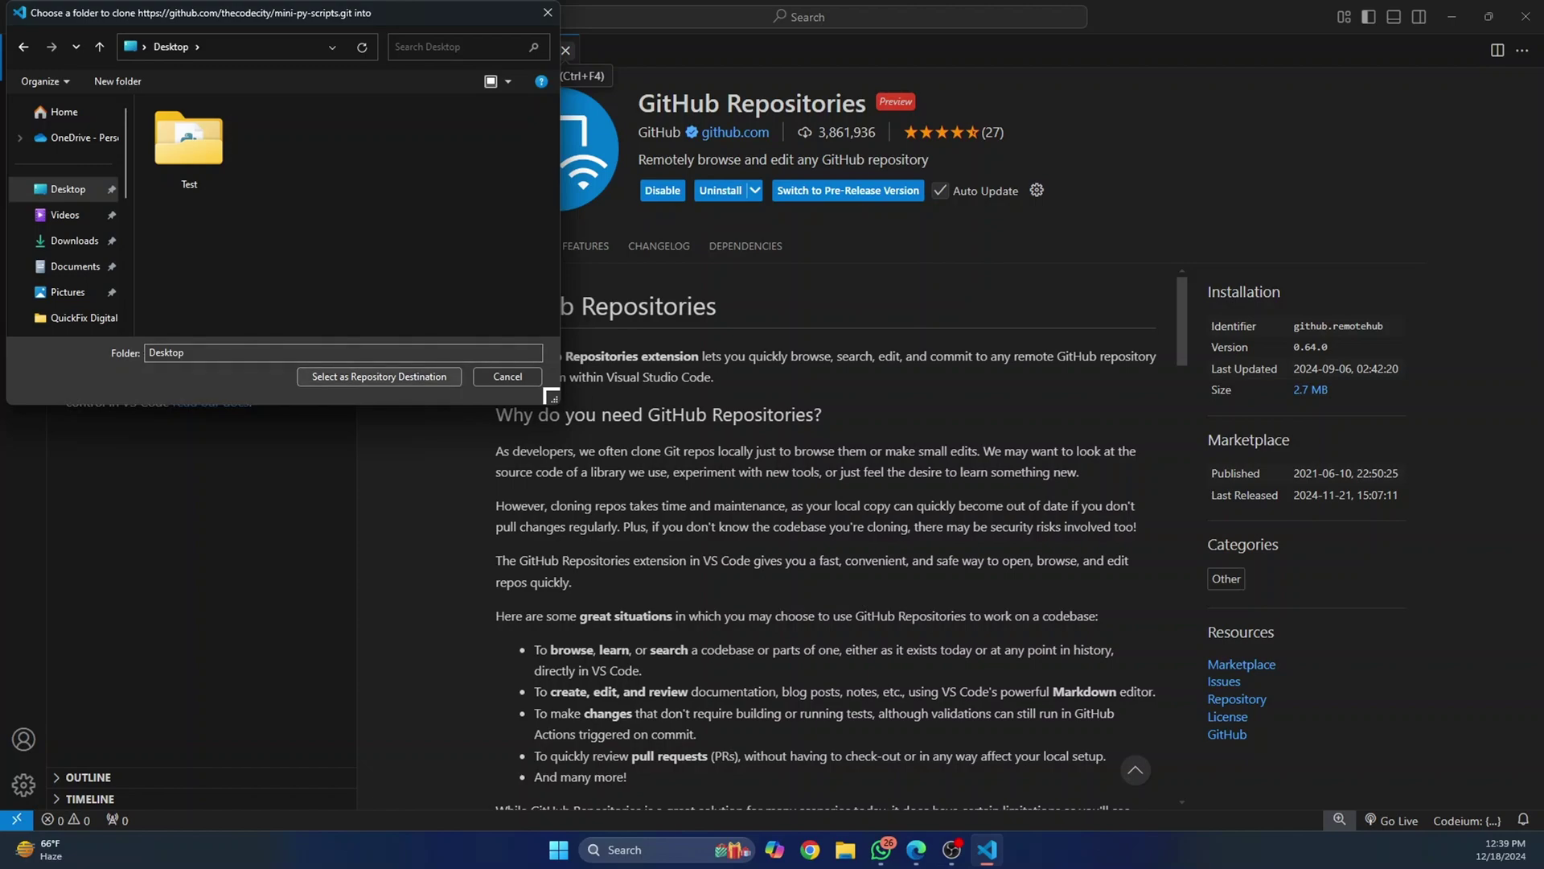
{"action": "key", "text": "Return"}
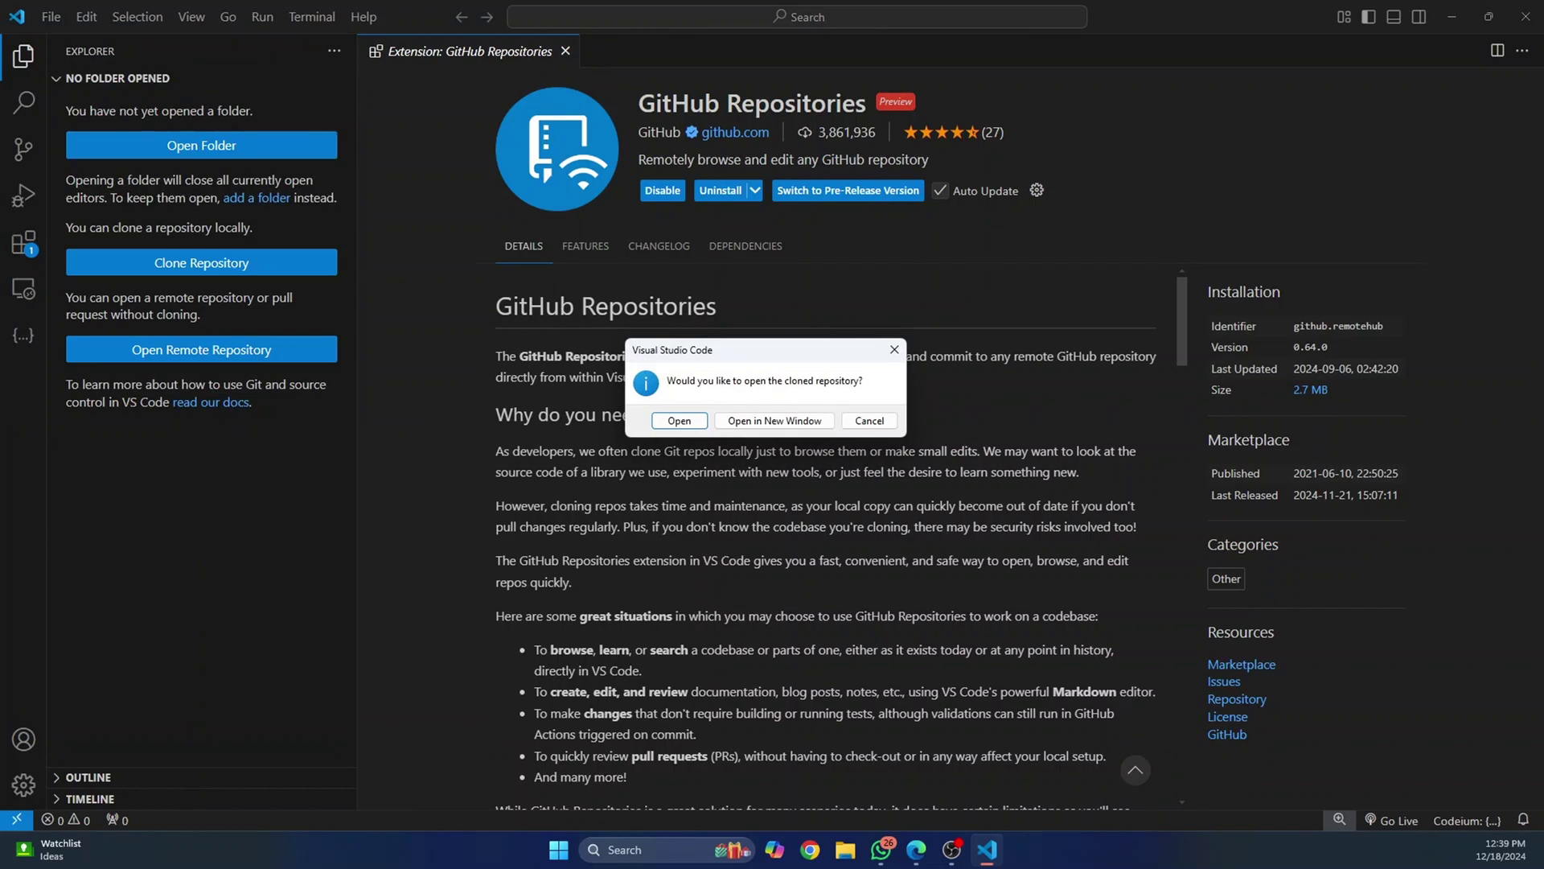
Open the cloned repository and preview datavisualization.py and generatewordcloud.py
{"action": "key", "text": "Return"}
{"action": "key", "text": "Up"}
{"action": "key", "text": "Up"}
{"action": "key", "text": "Up"}
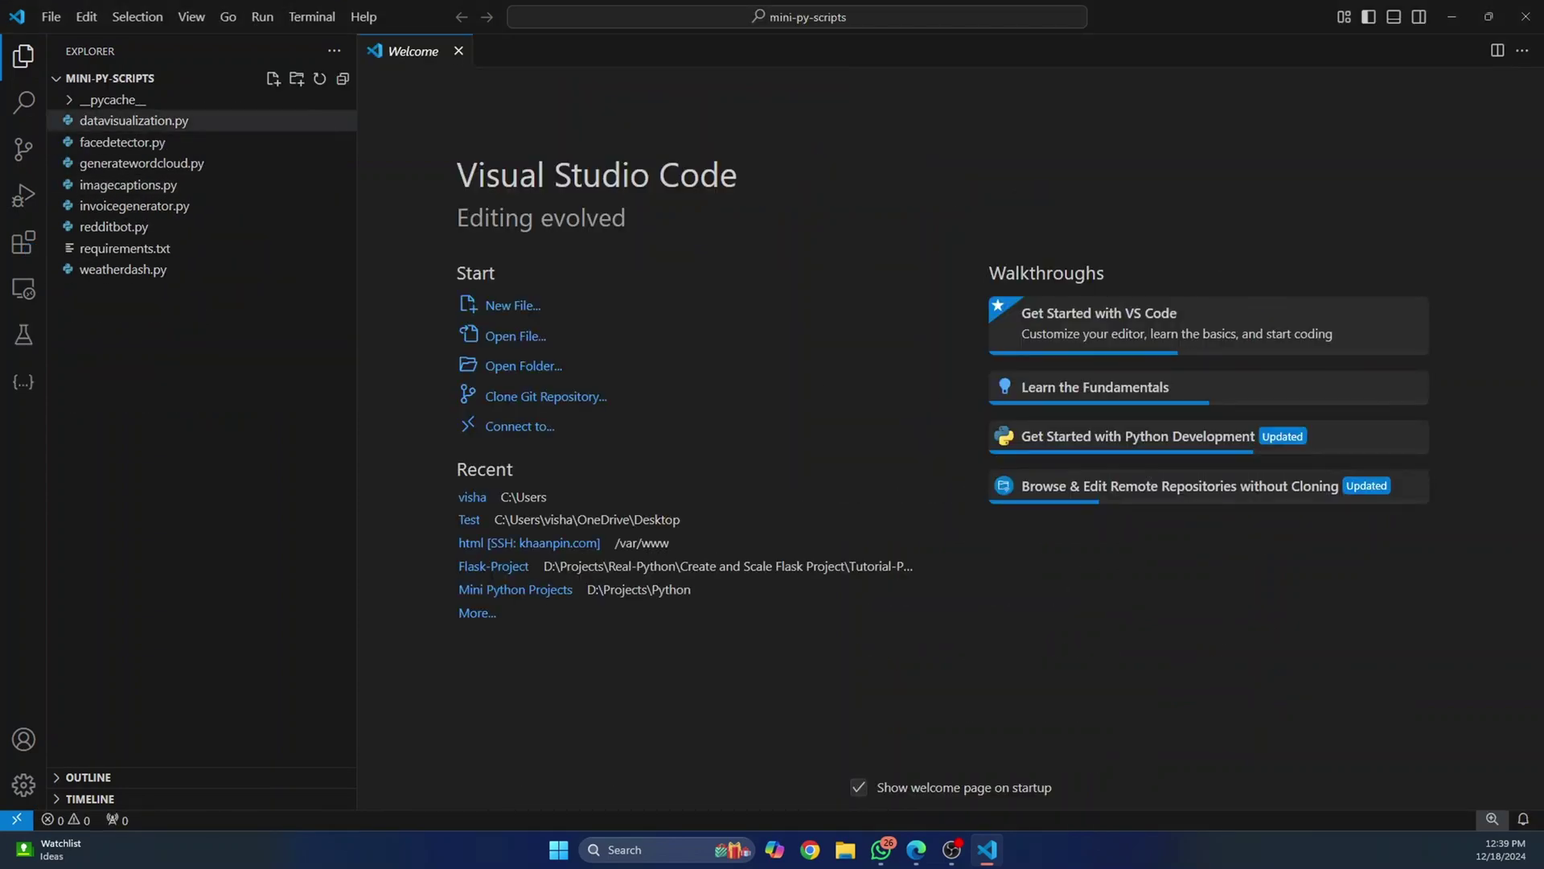
{"action": "key", "text": "Up"}
{"action": "key", "text": "Down"}
{"action": "key", "text": "Return"}
{"action": "key", "text": "Down"}
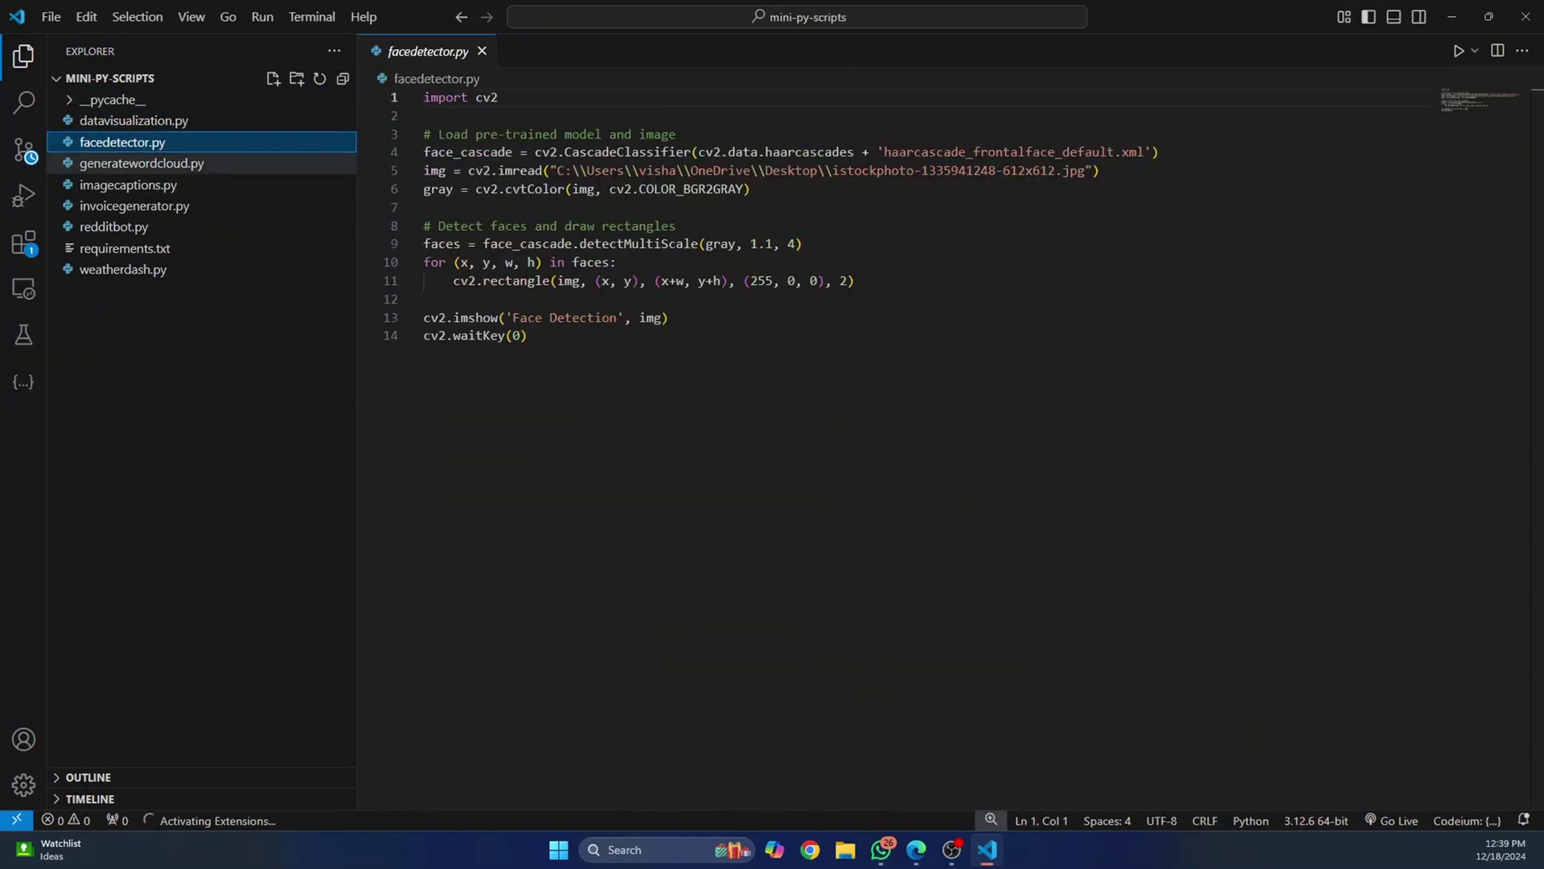
{"action": "key", "text": "Down"}
{"action": "key", "text": "ctrl+w"}
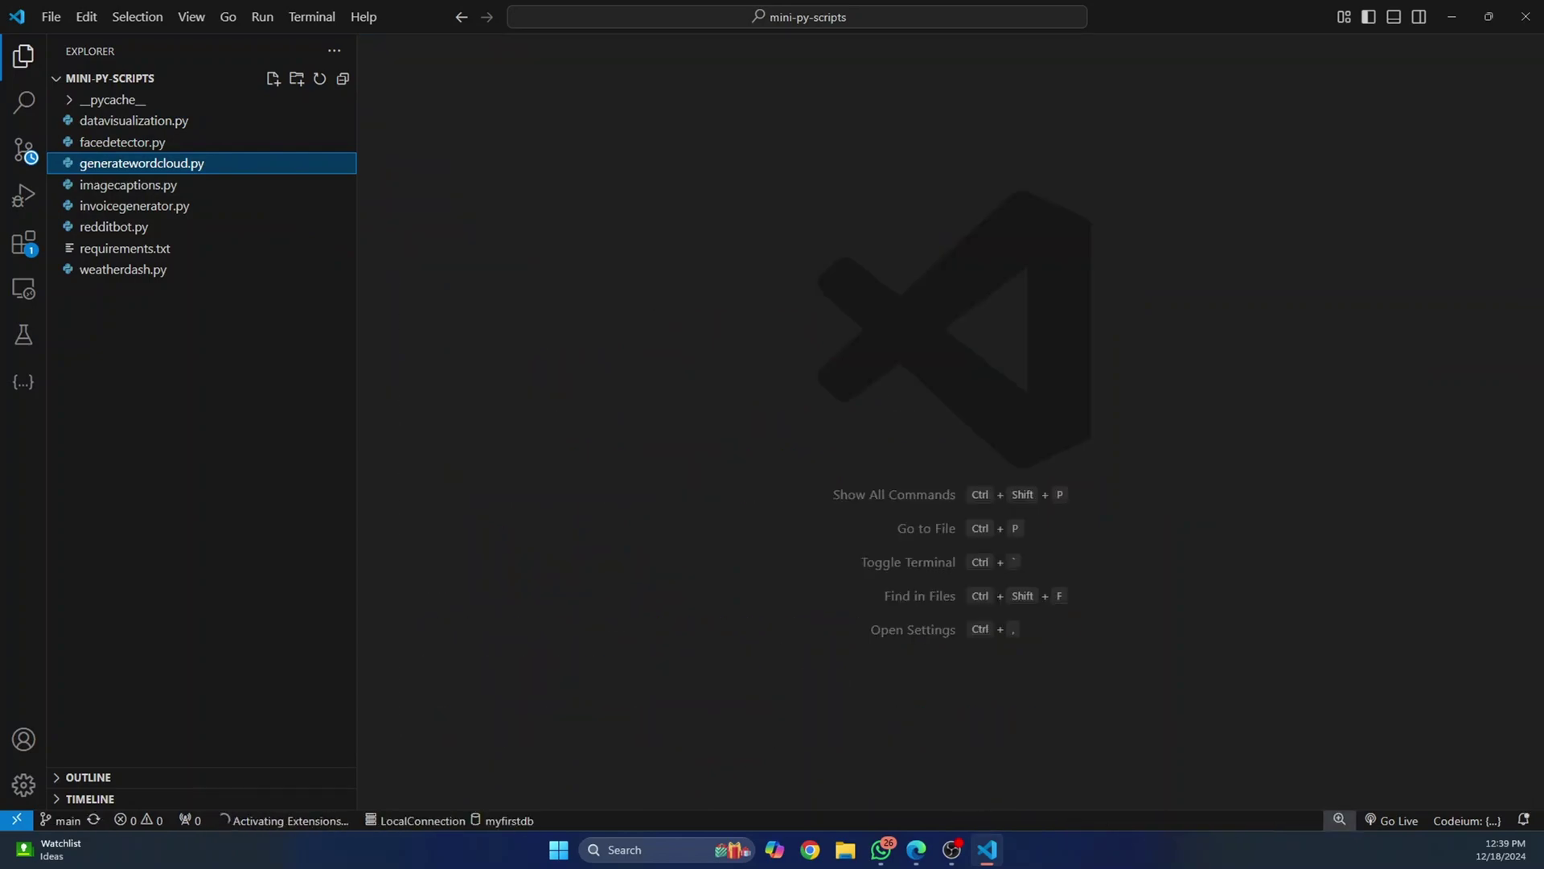
Open requirements.txt from the Explorer and close it again
{"action": "left_click", "coordinate": [193, 302]}
{"action": "double_click", "coordinate": [125, 247]}
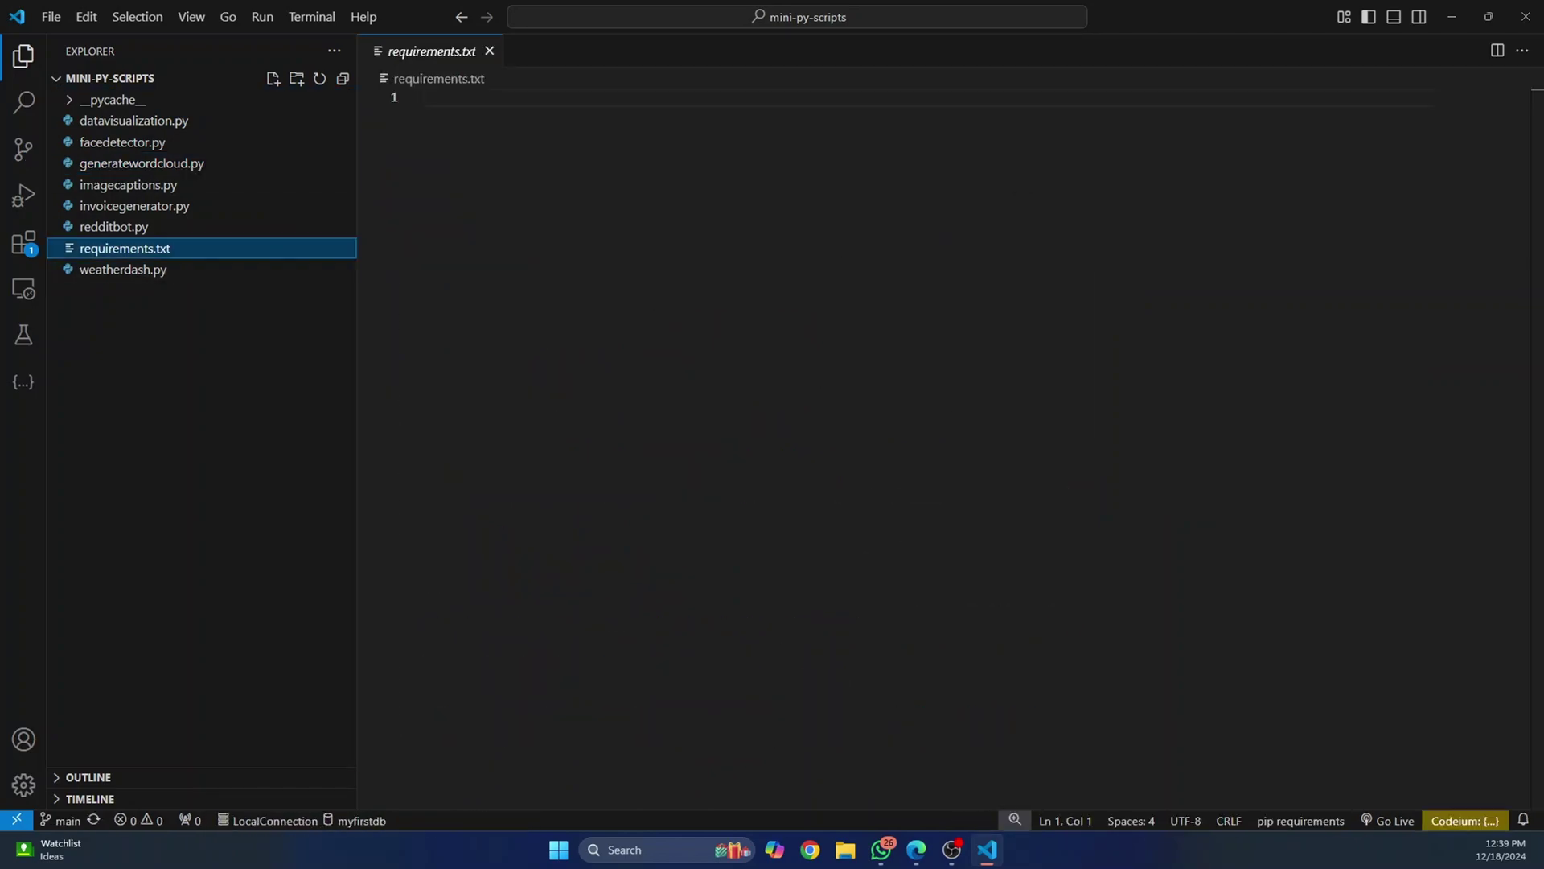
{"action": "key", "text": "ctrl+w"}
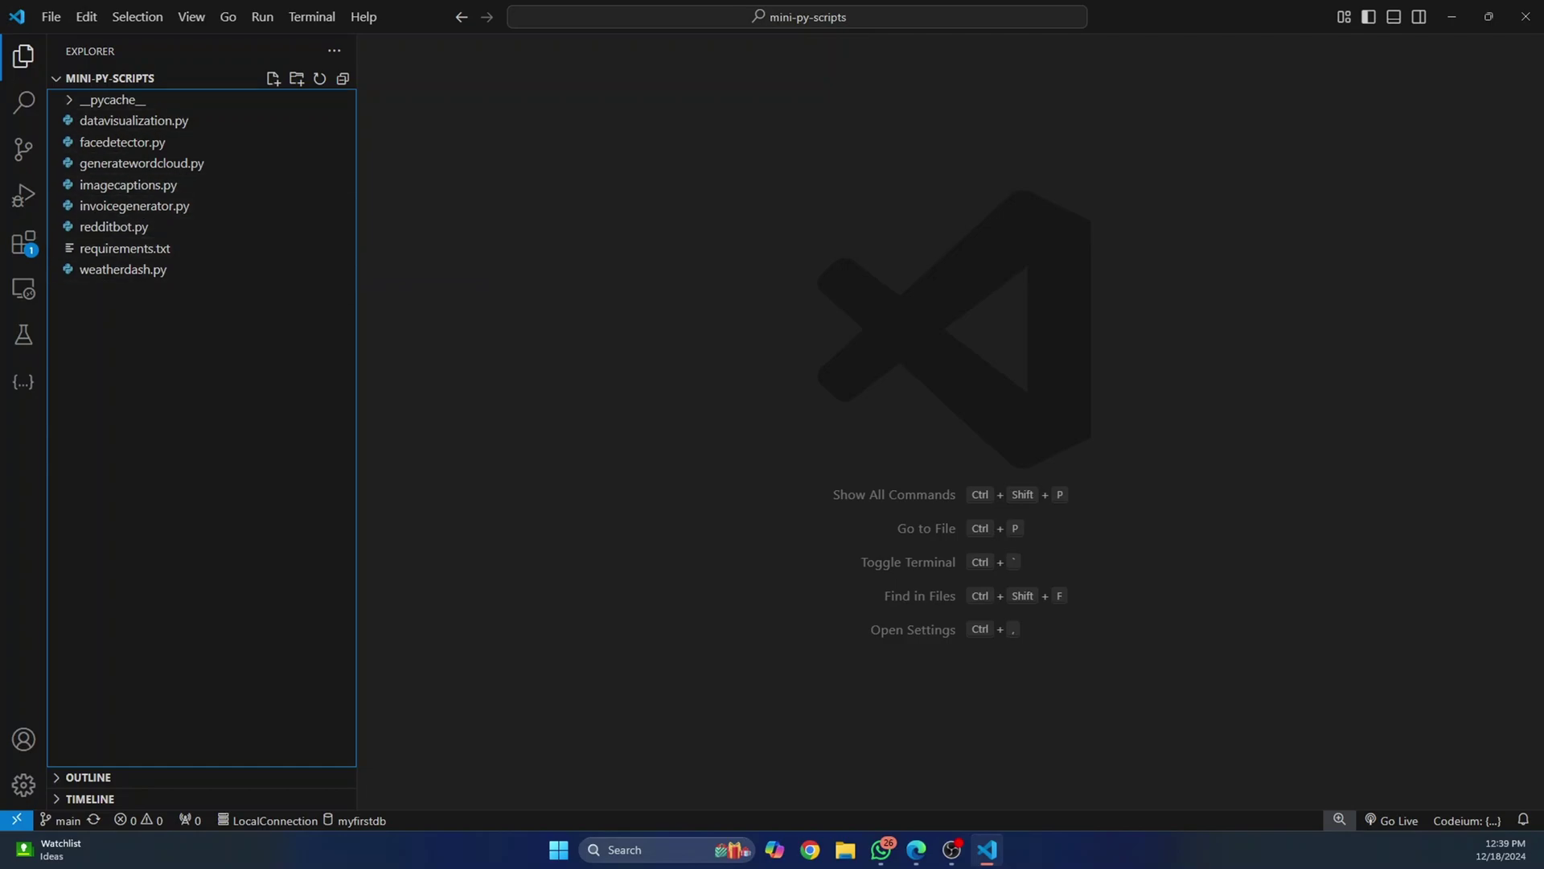
Open imagecaptions.py, then generatewordcloud.py, from the Explorer
{"action": "left_click", "coordinate": [135, 205]}
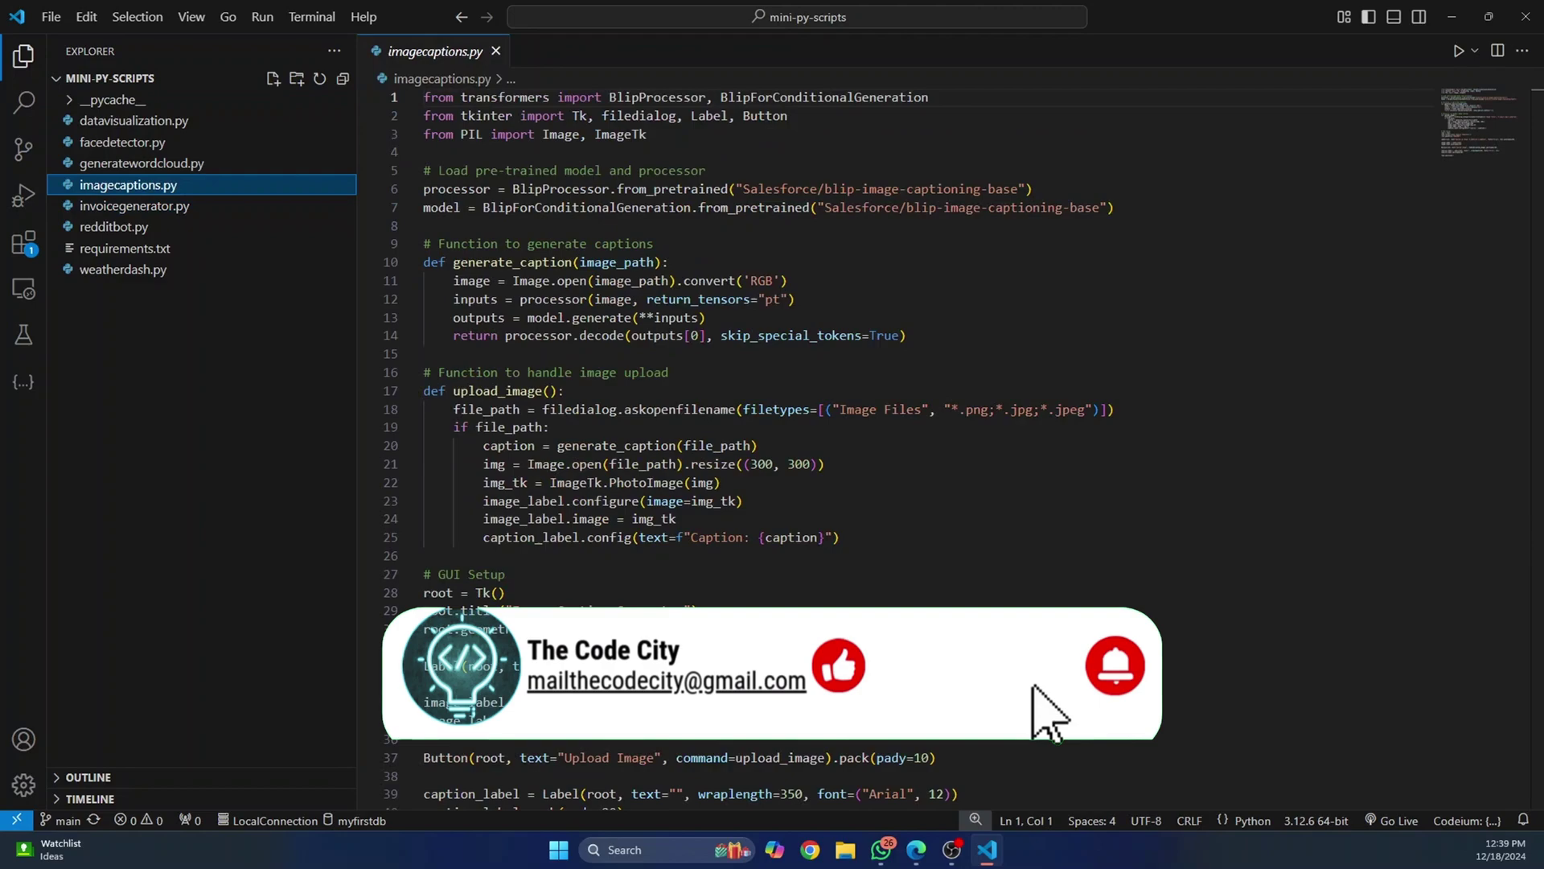
{"action": "left_click", "coordinate": [142, 162]}
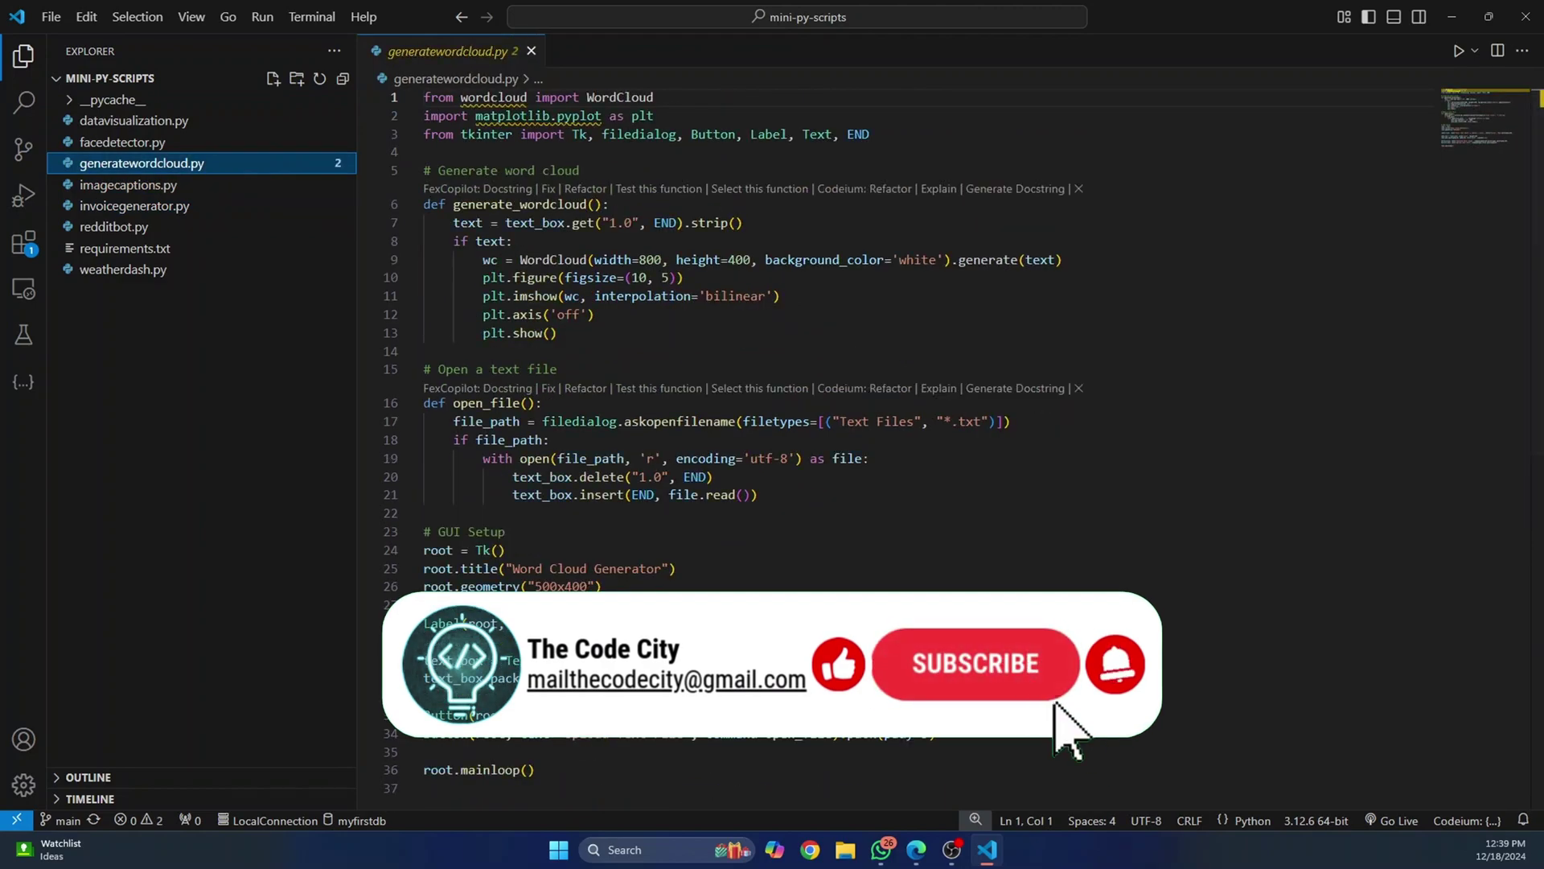